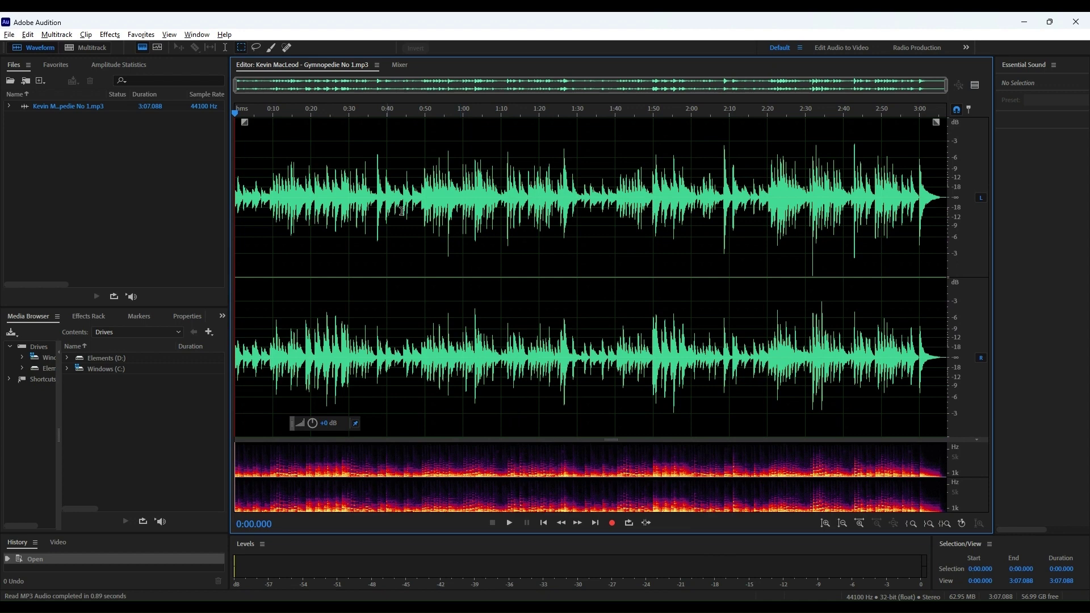
Capture a noise print from the quiet 1:30–1:40 stretch of the track.
drag(388, 211, 761, 183)
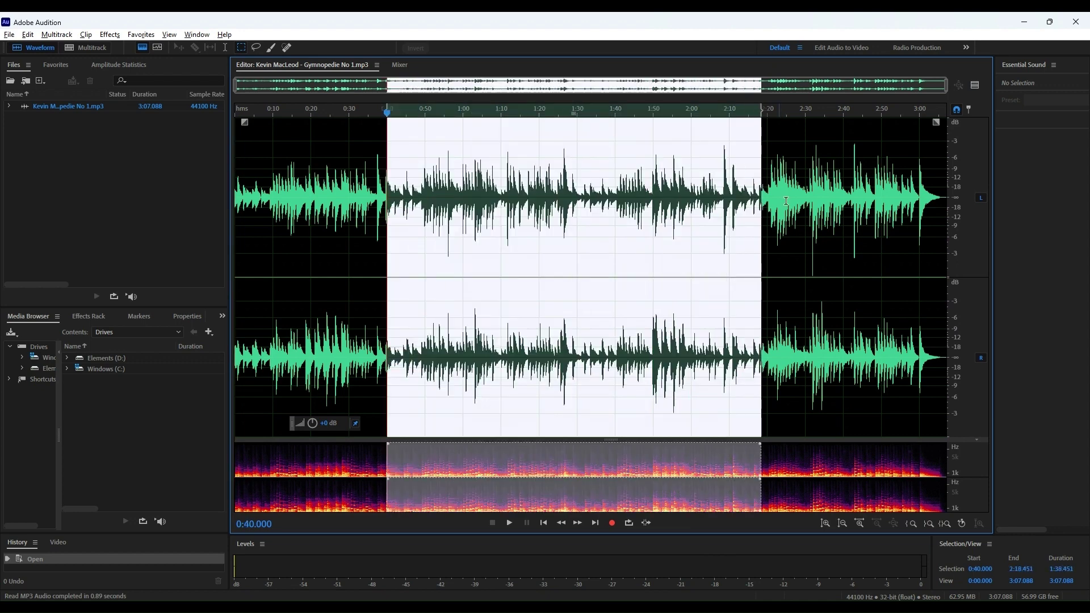
click(602, 218)
drag(577, 204, 614, 212)
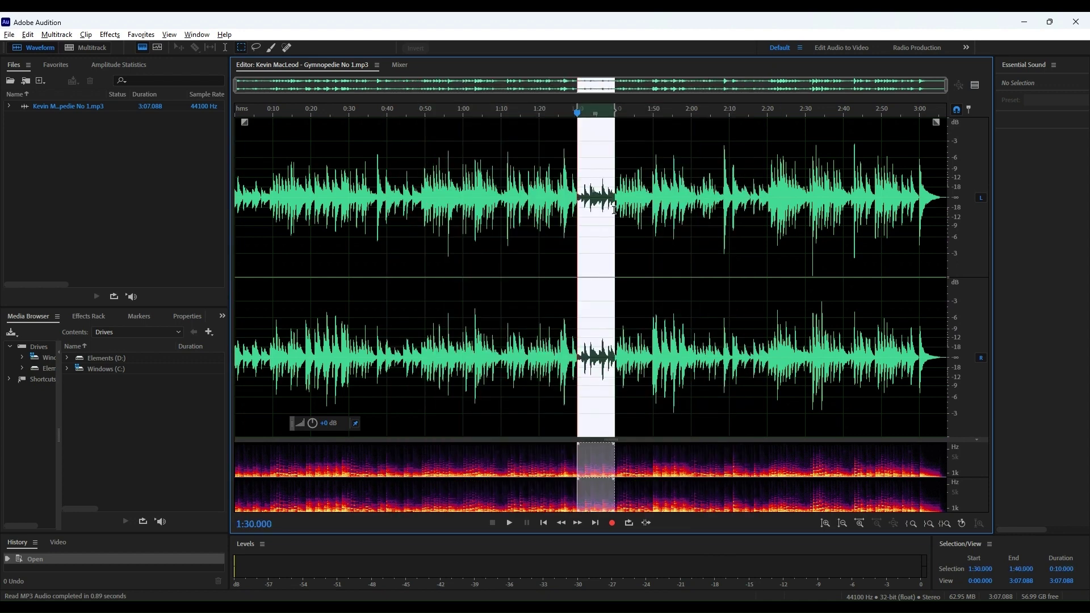
click(111, 36)
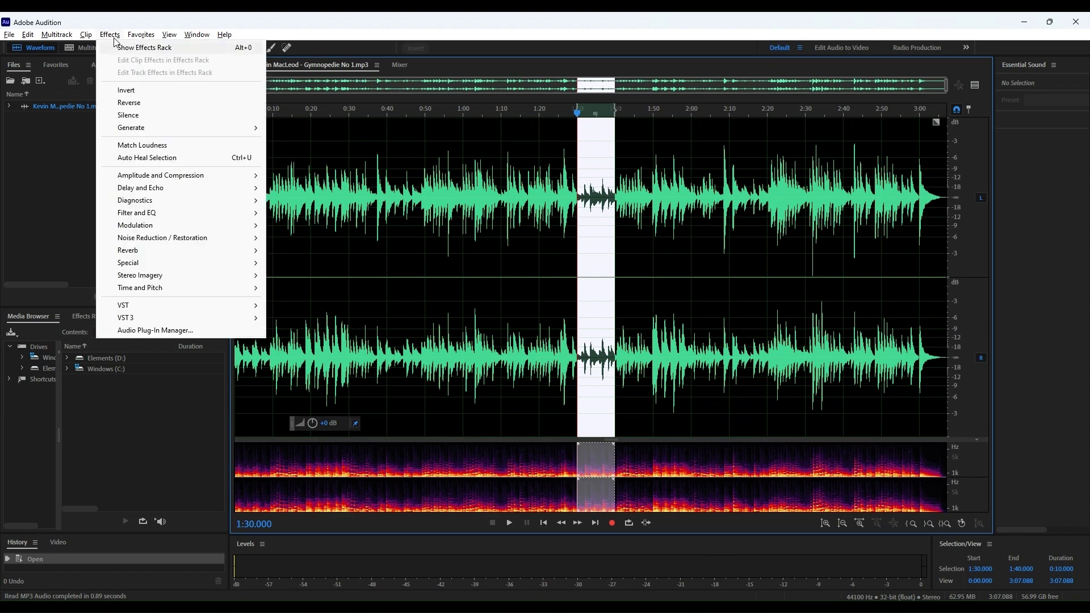
mouse_move(162, 237)
click(299, 245)
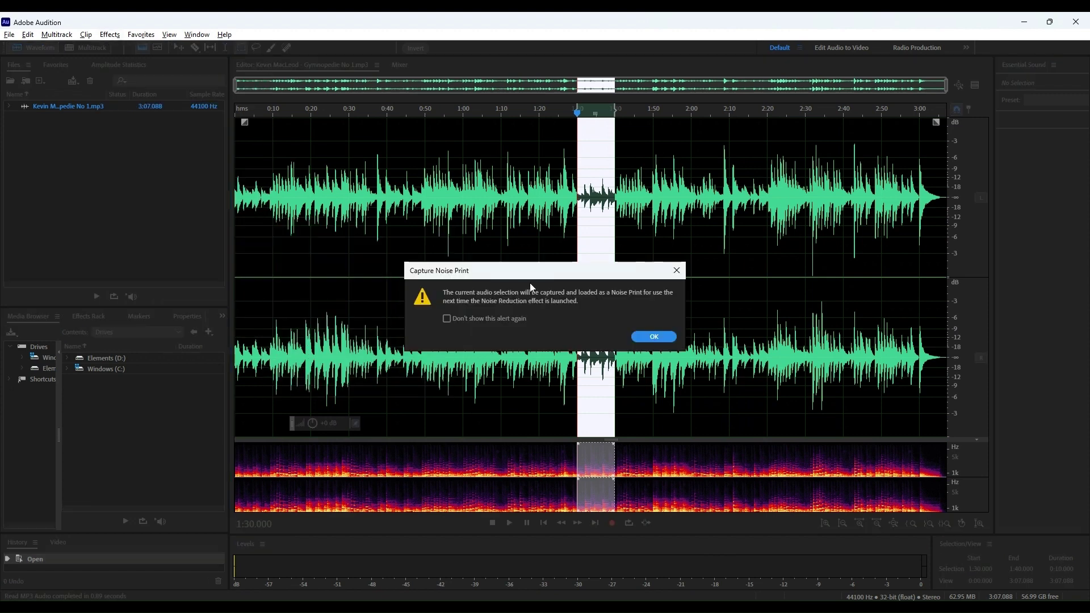
click(646, 337)
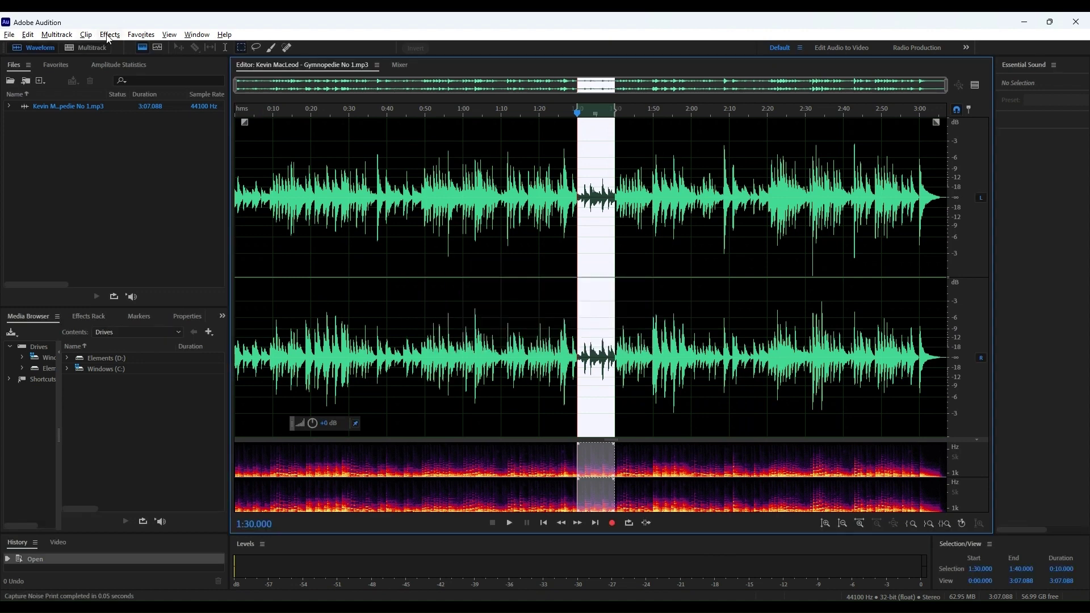
Apply Noise Reduction at 63% to the entire Gymnopedie track.
double_click(339, 208)
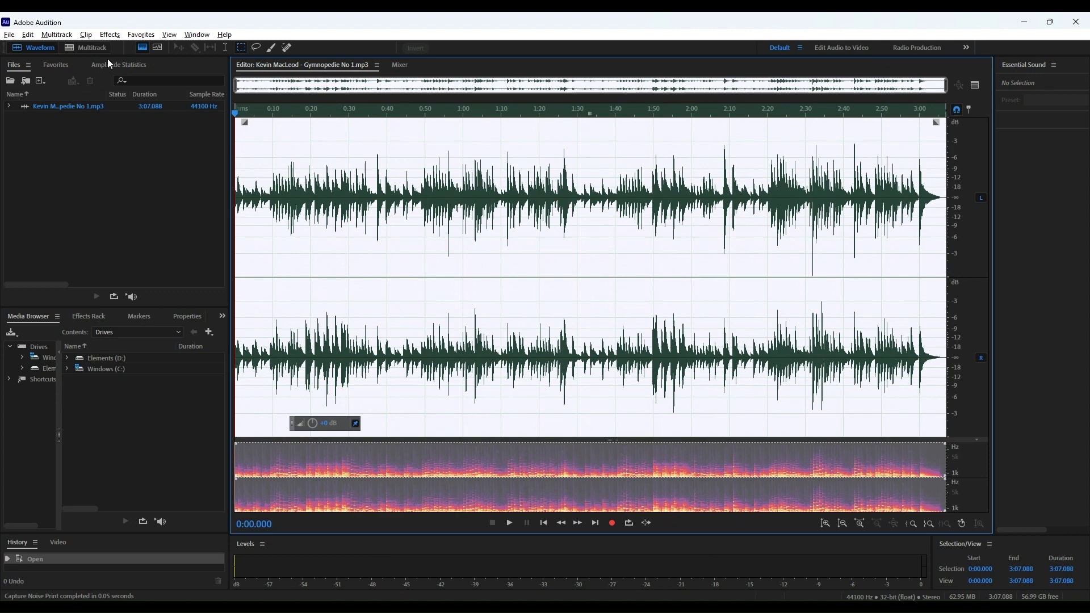
click(110, 35)
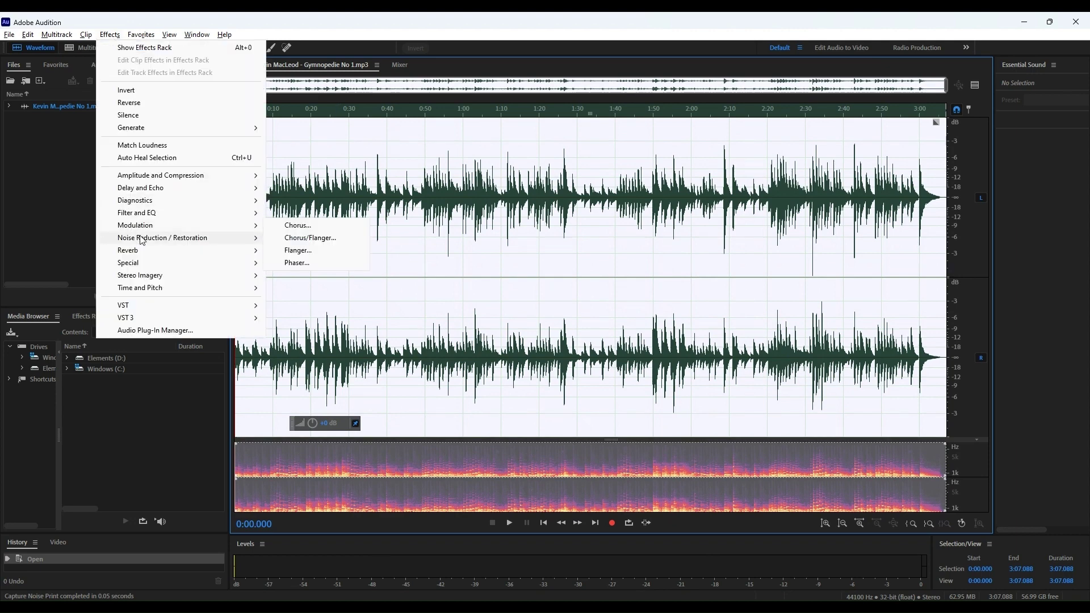
mouse_move(162, 238)
click(298, 251)
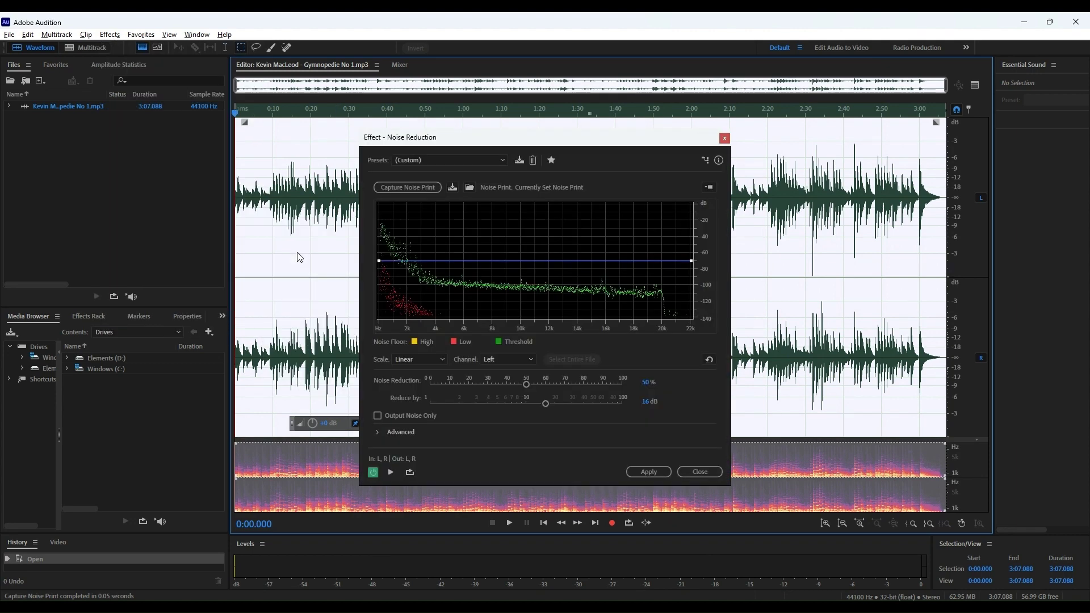
mouse_move(535, 259)
mouse_move(527, 385)
mouse_down()
mouse_move(553, 386)
mouse_move(524, 385)
mouse_move(521, 402)
mouse_up()
click(635, 471)
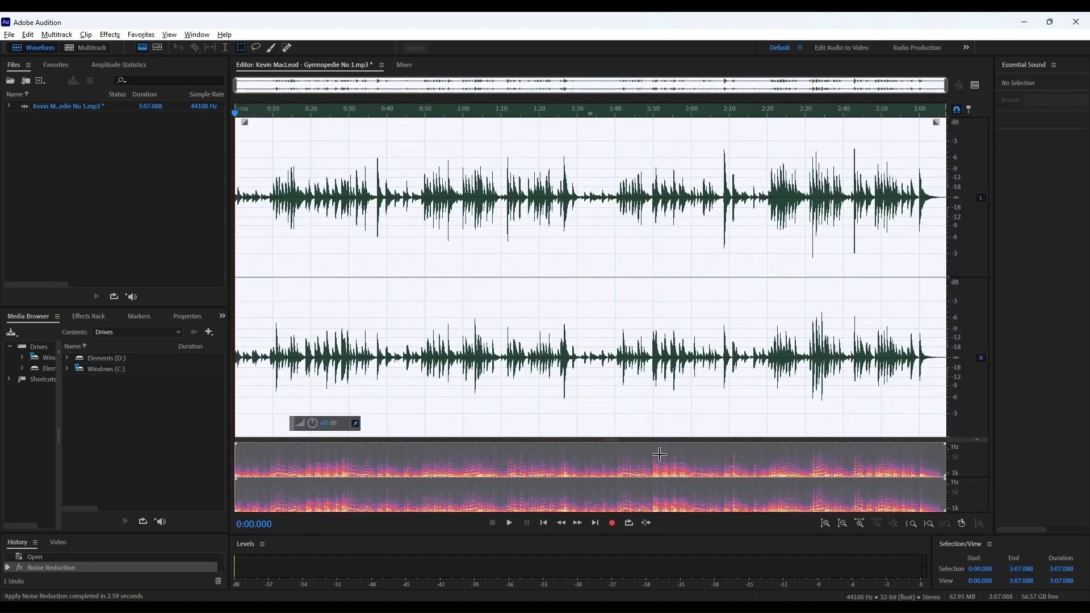
click(613, 303)
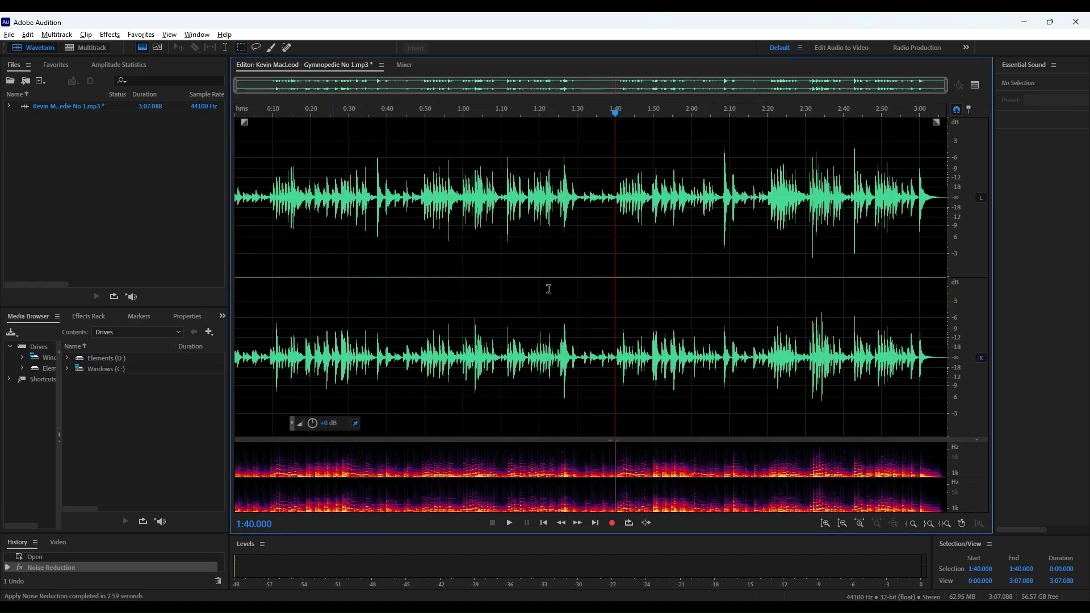
Silence the quiet 1:31–1:40 gap, then select the whole track.
drag(583, 202, 612, 206)
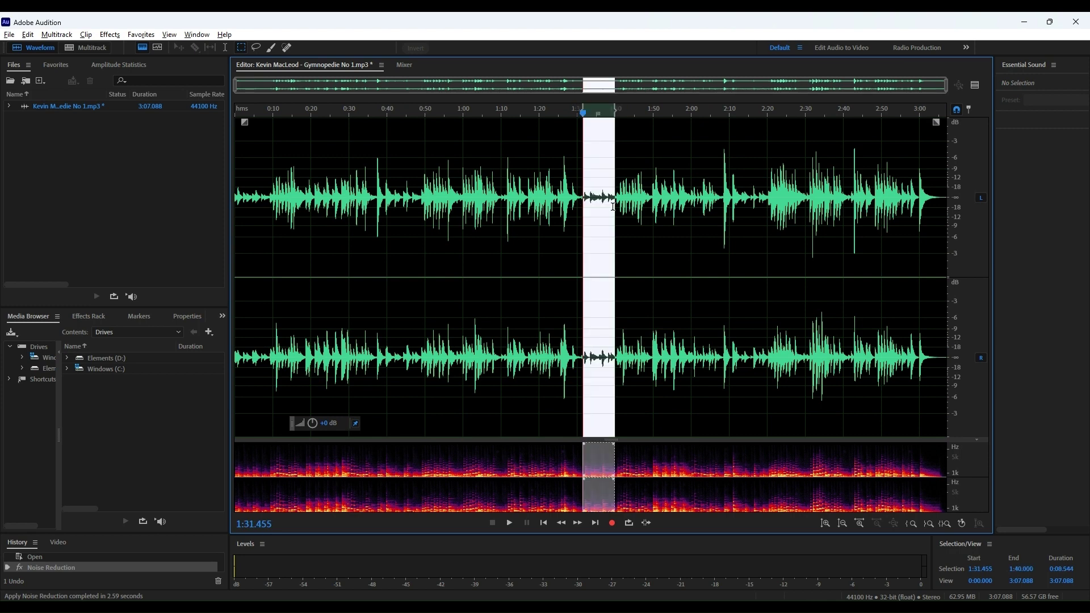
click(110, 35)
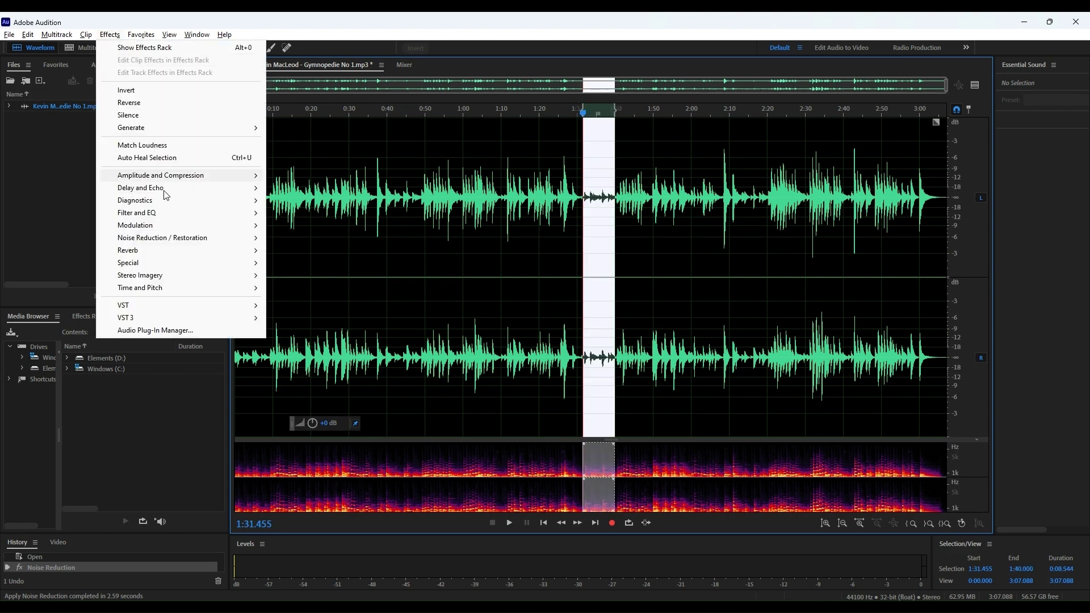
key(Escape)
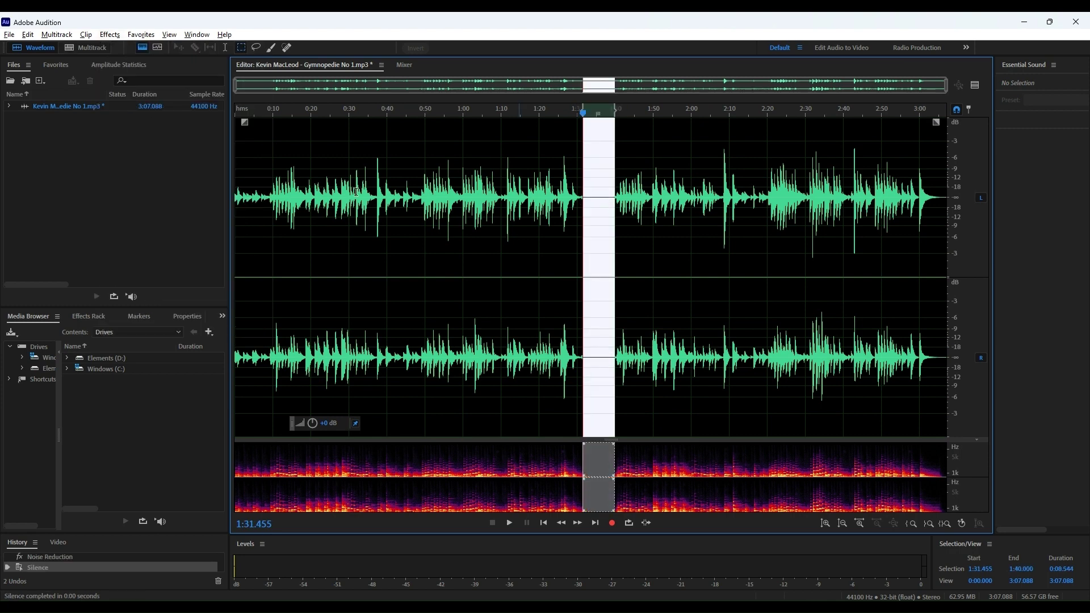
click(491, 240)
drag(417, 215, 388, 212)
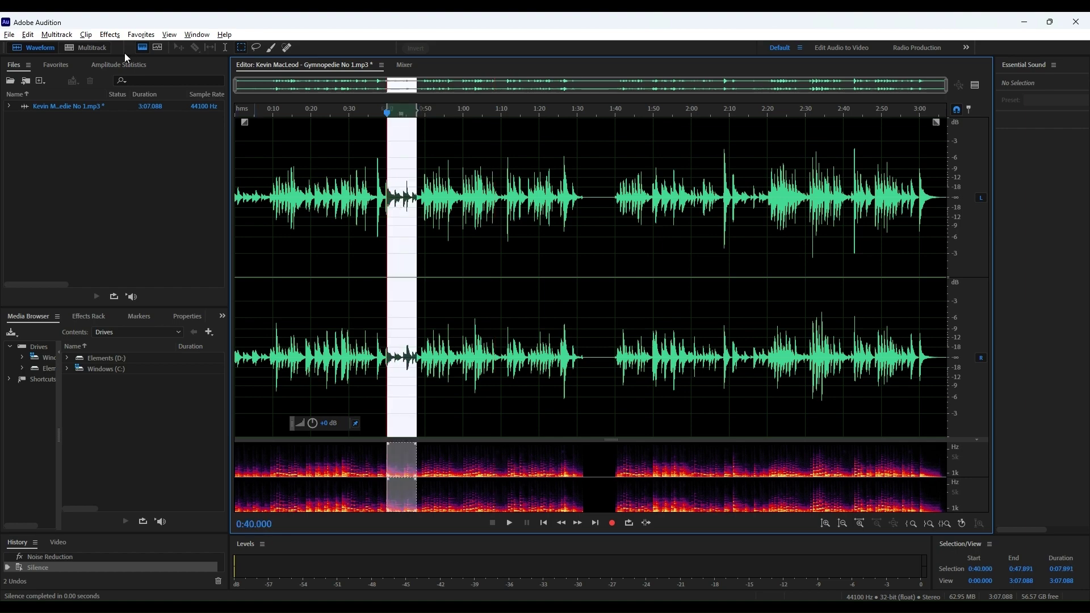
click(287, 207)
key(ctrl+a)
scroll(305, 212, up, 5)
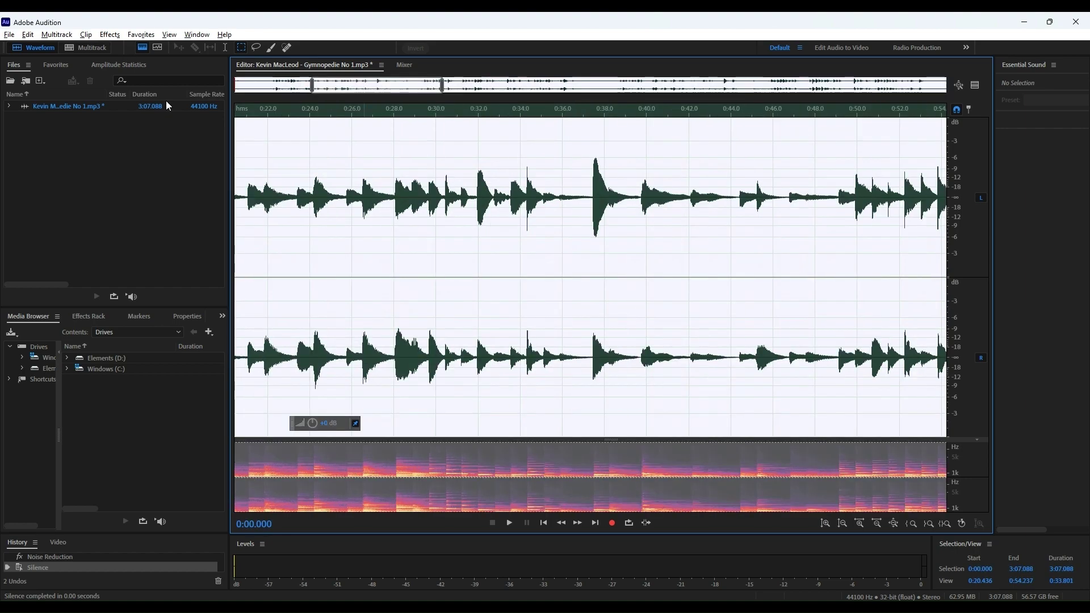
scroll(383, 214, down, 3)
scroll(390, 217, down, 2)
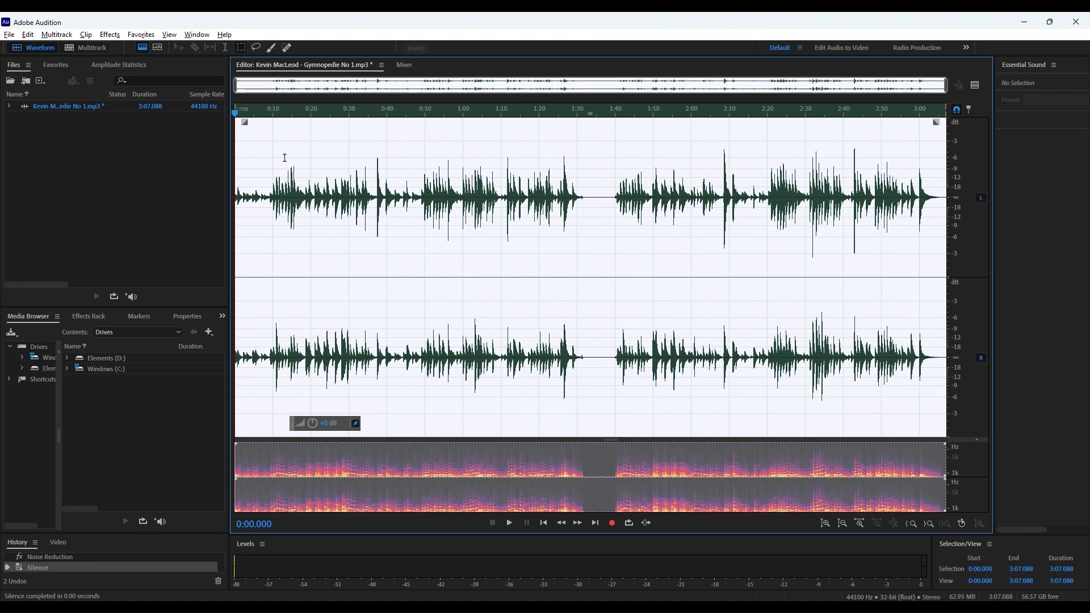
Bring up the Parametric Equalizer twice without applying, dismissing a multitrack session setup in between.
click(110, 34)
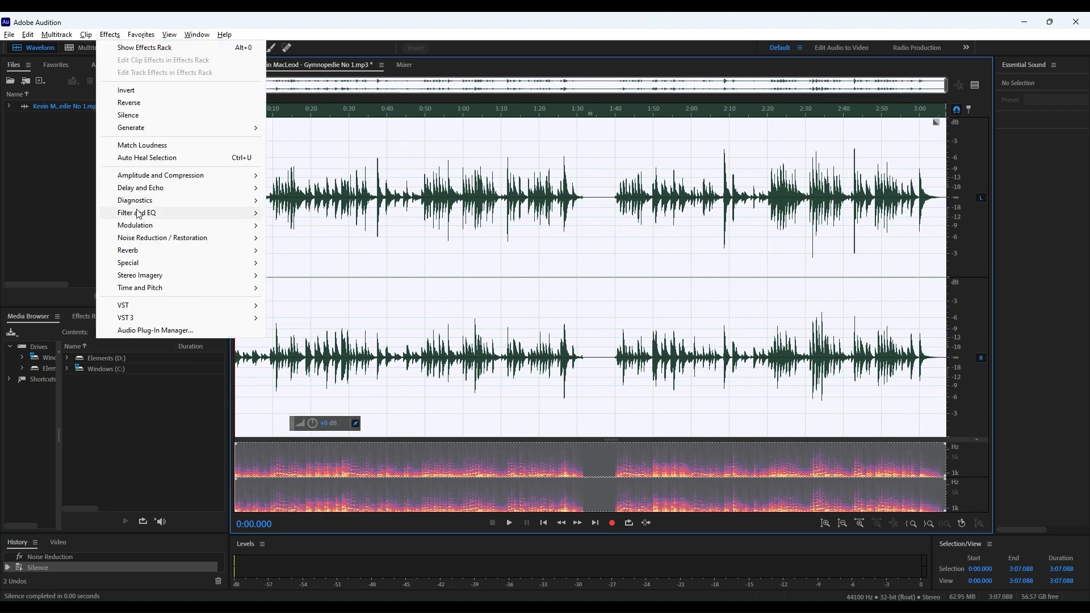
mouse_move(136, 213)
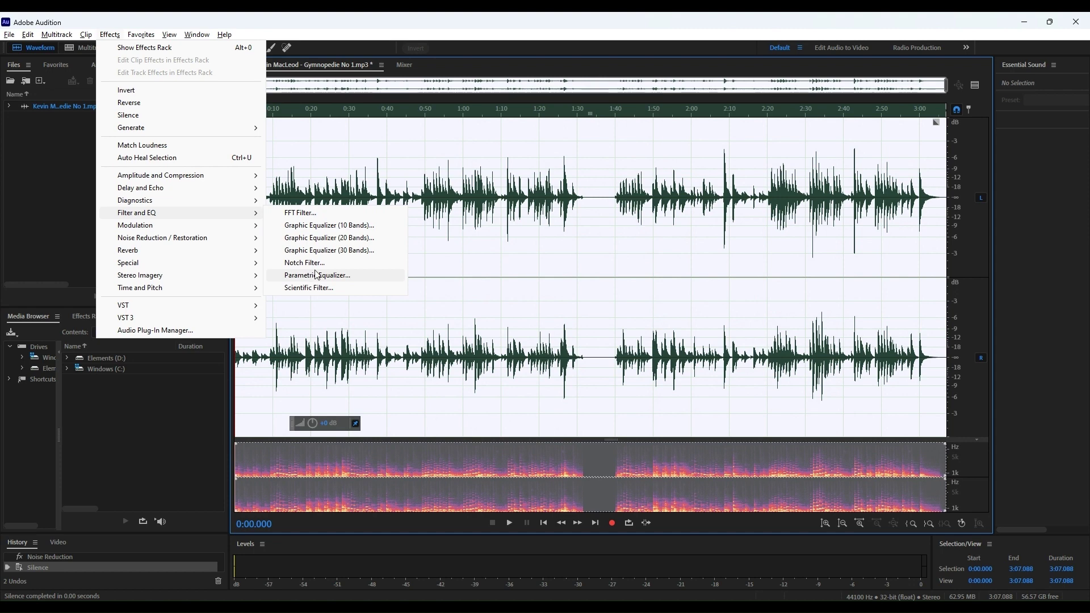
click(316, 275)
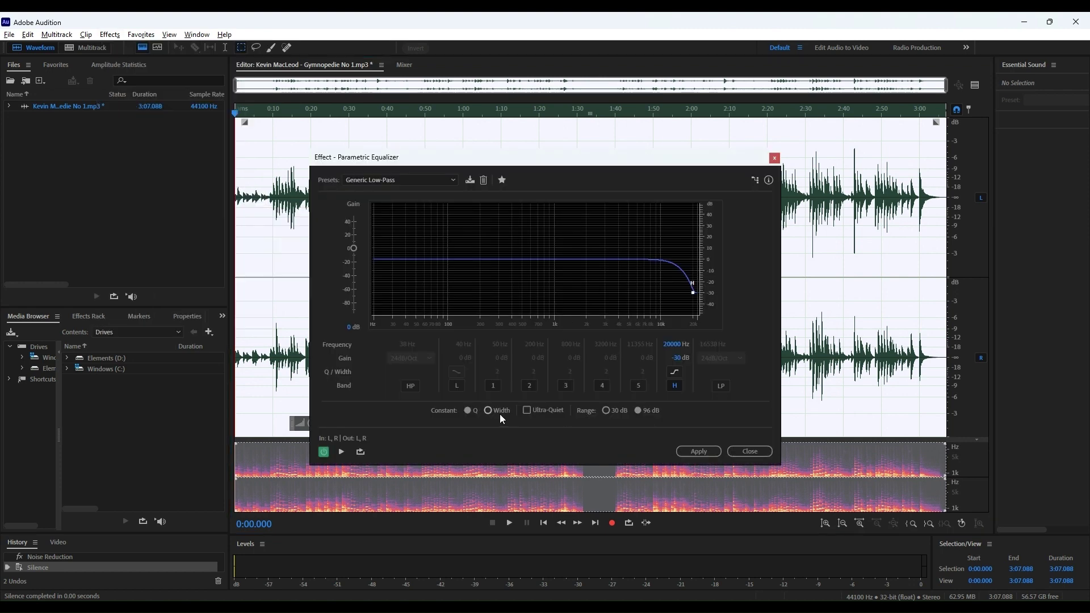
click(741, 451)
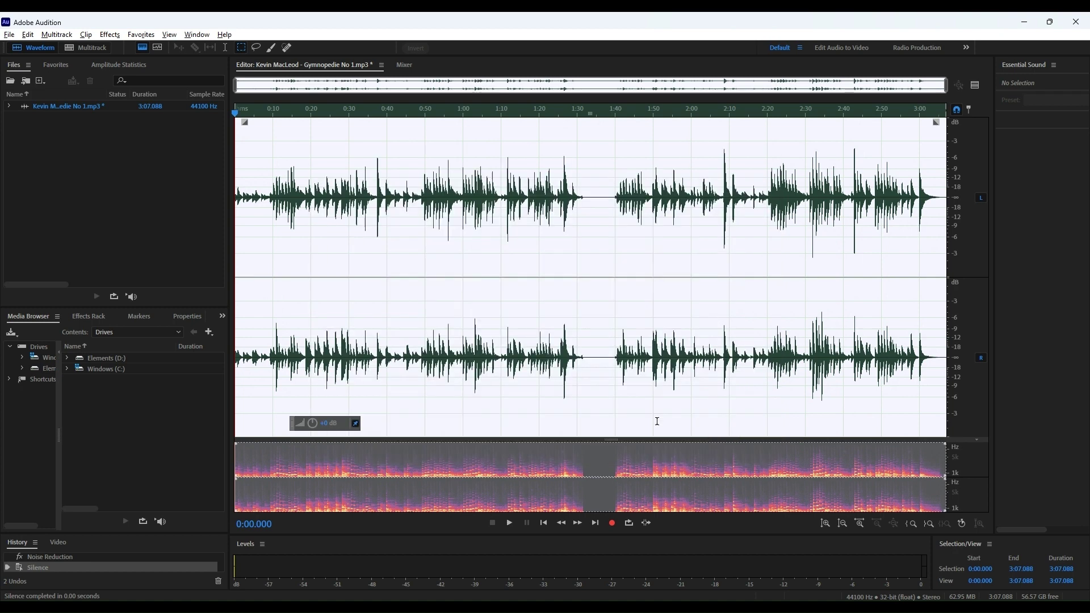
click(104, 48)
click(660, 242)
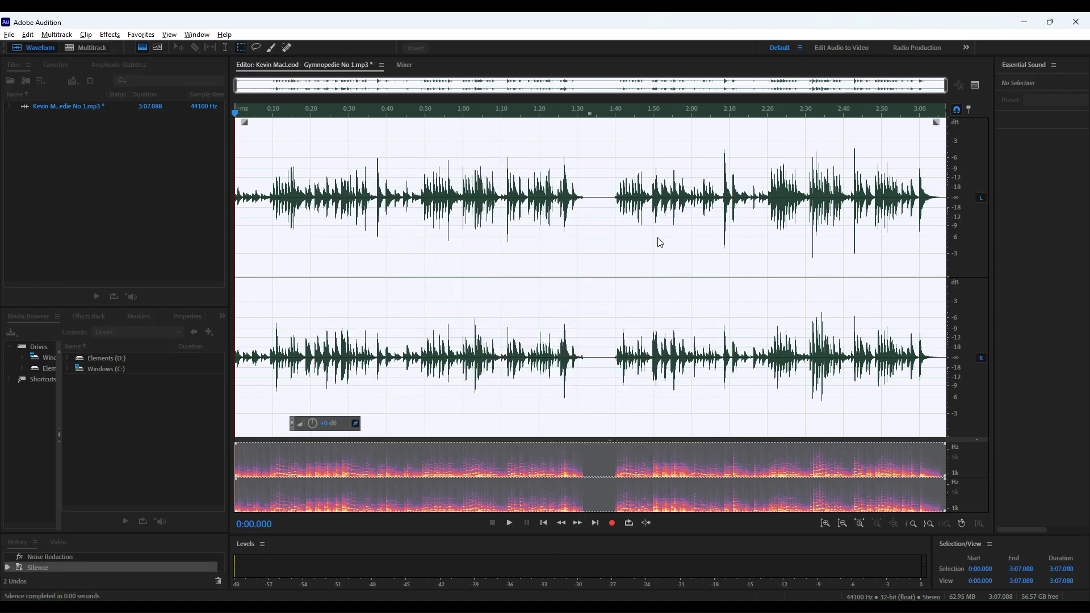
click(109, 34)
mouse_move(138, 212)
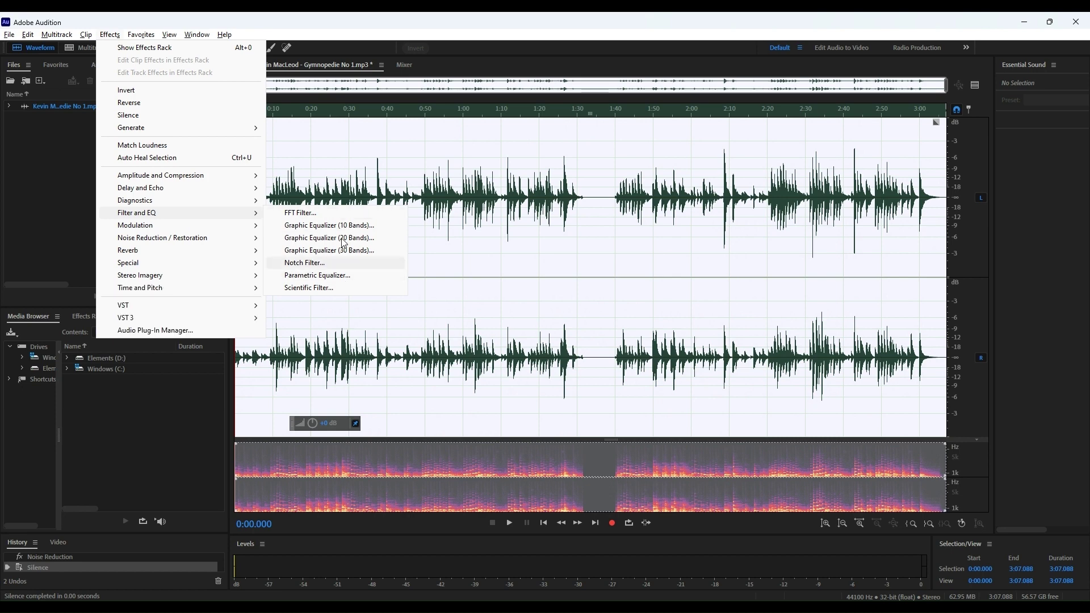
click(345, 276)
Apply a 10-band graphic EQ boosting 500 Hz to 11.6 dB plus the 1k and 2k bands.
click(774, 158)
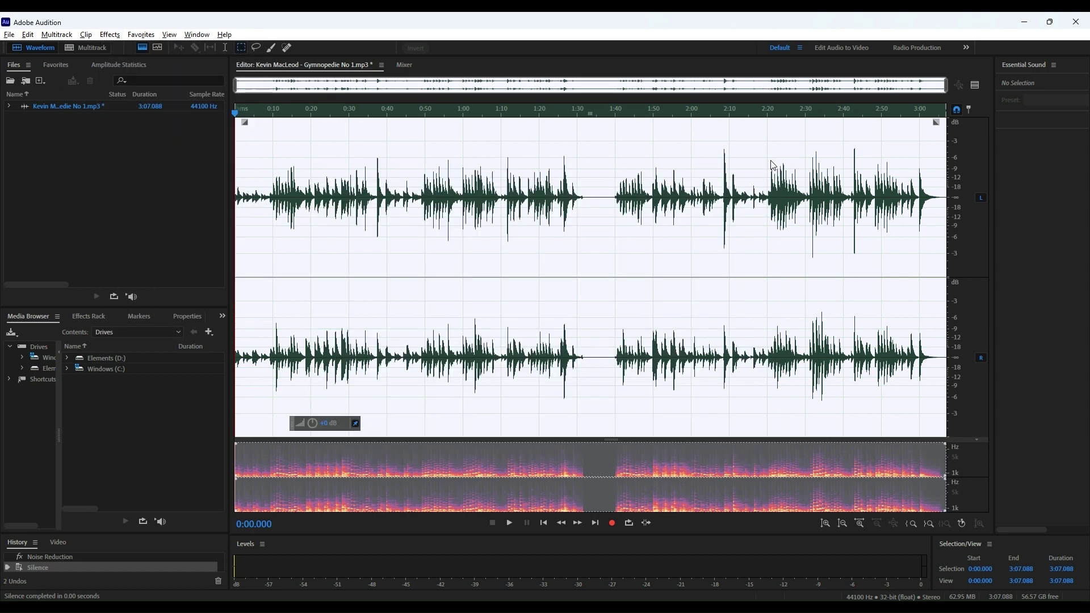
click(110, 34)
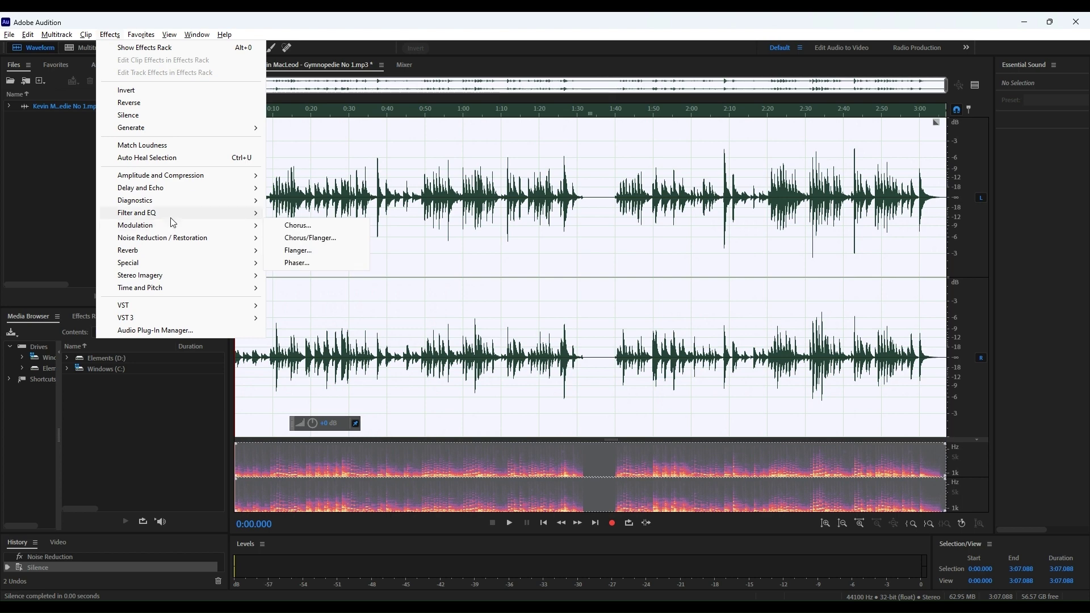
mouse_move(138, 212)
click(307, 224)
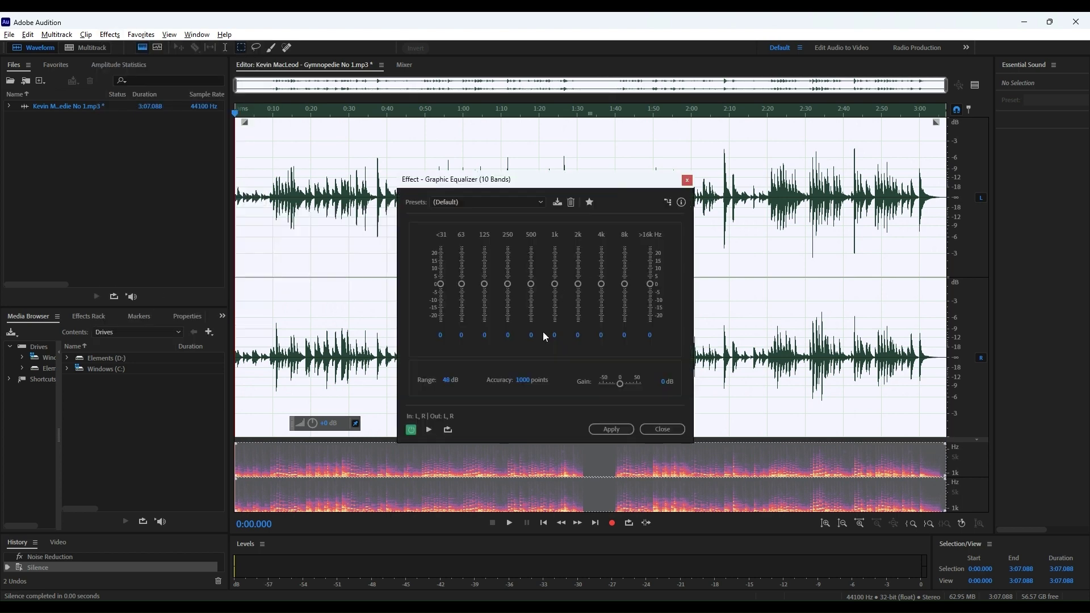
drag(530, 284, 531, 266)
drag(570, 286, 555, 260)
click(611, 429)
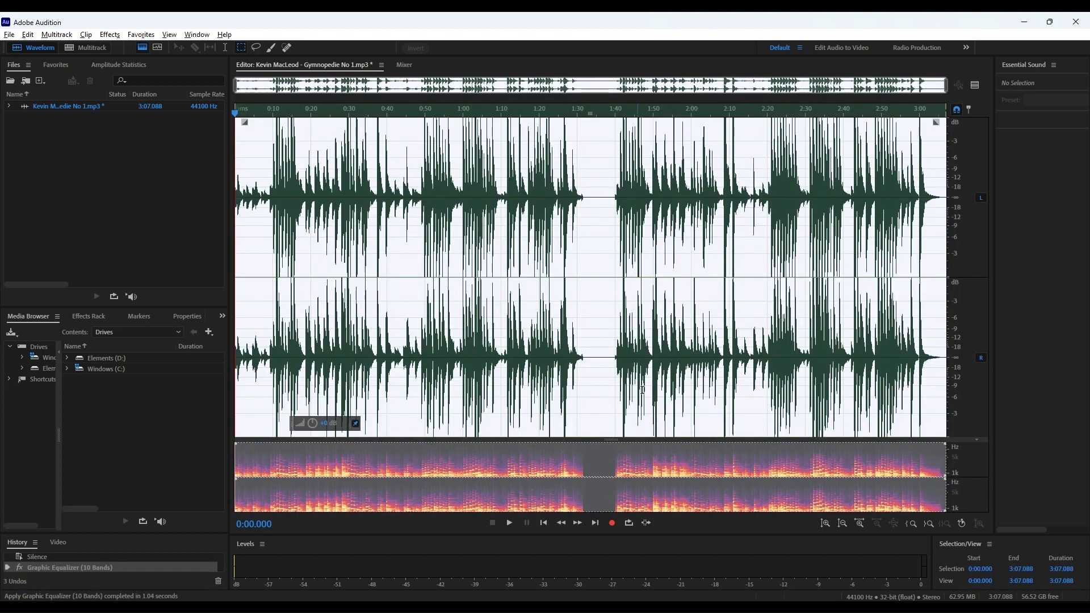
Normalize the whole recording to 97% with all channels treated equally.
click(111, 34)
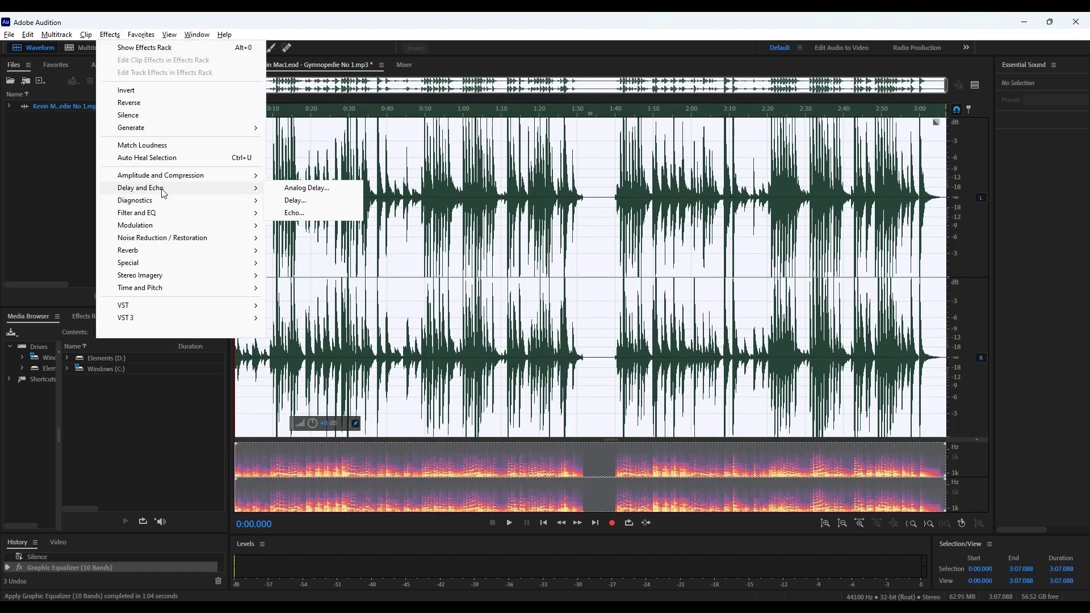
mouse_move(161, 176)
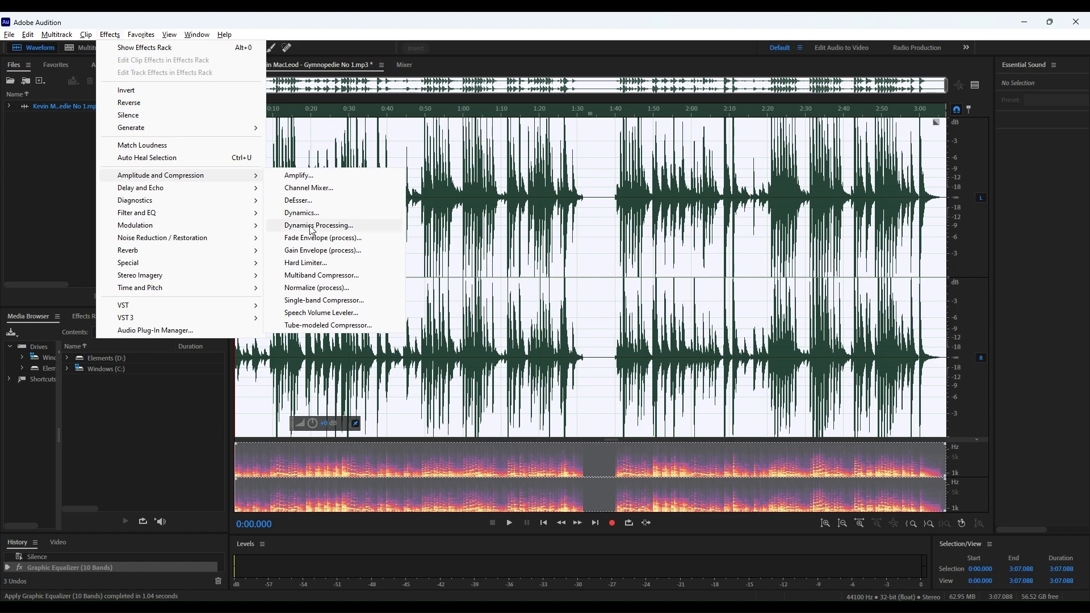
click(326, 287)
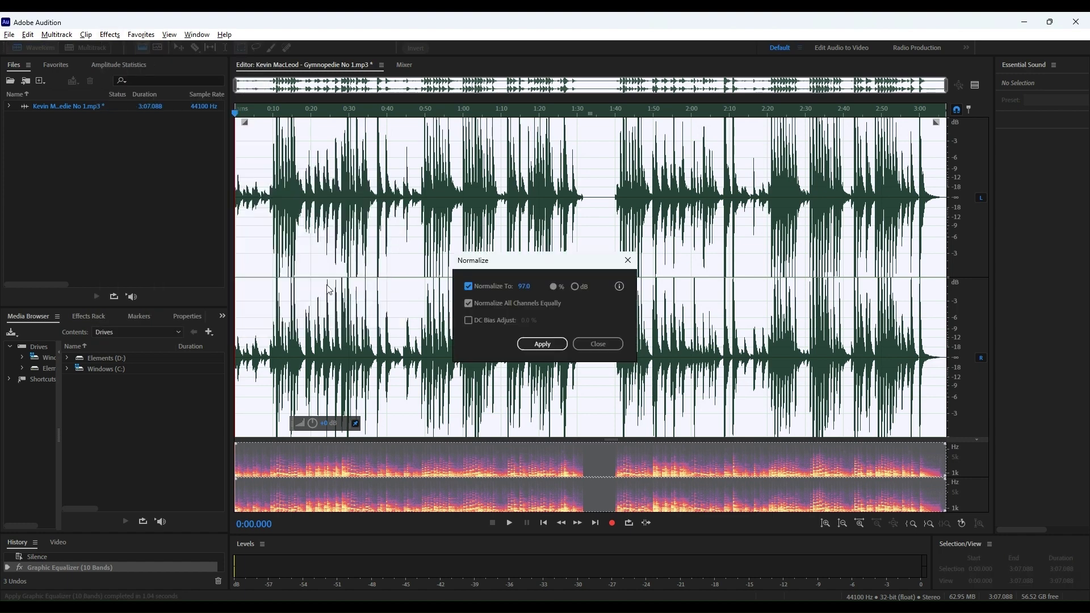
click(536, 341)
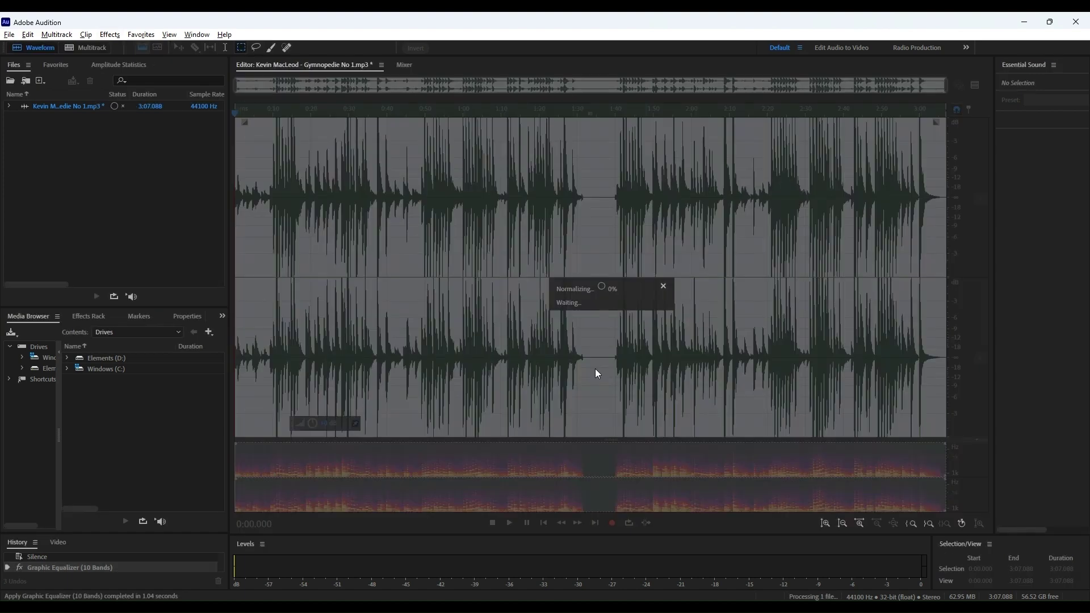
click(110, 34)
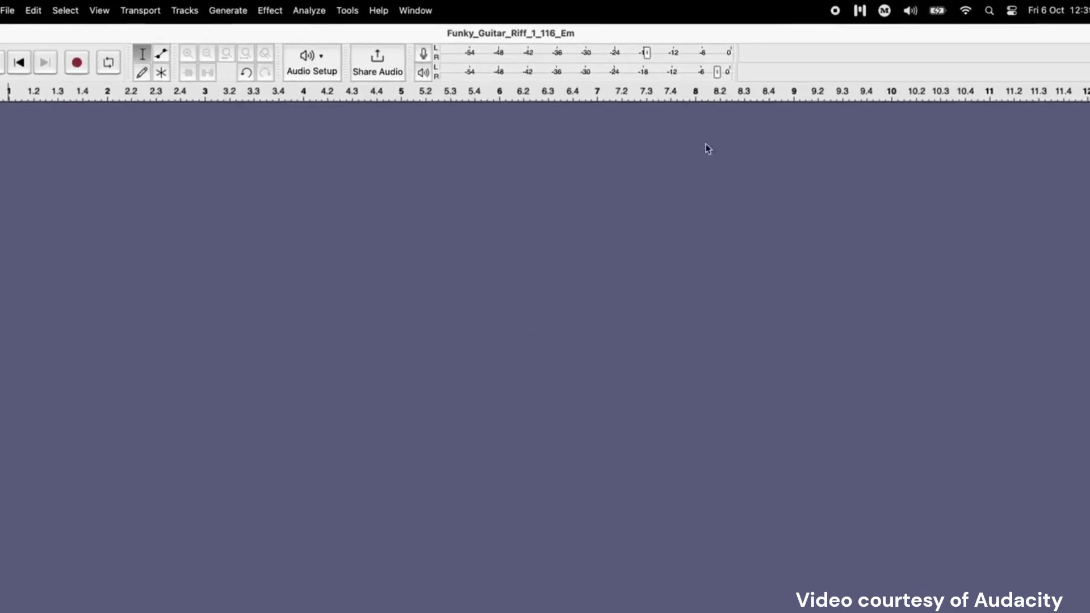
Drop the Funky Guitar 1 loop from Muse Hub into Audacity and launch Audacity.
click(842, 15)
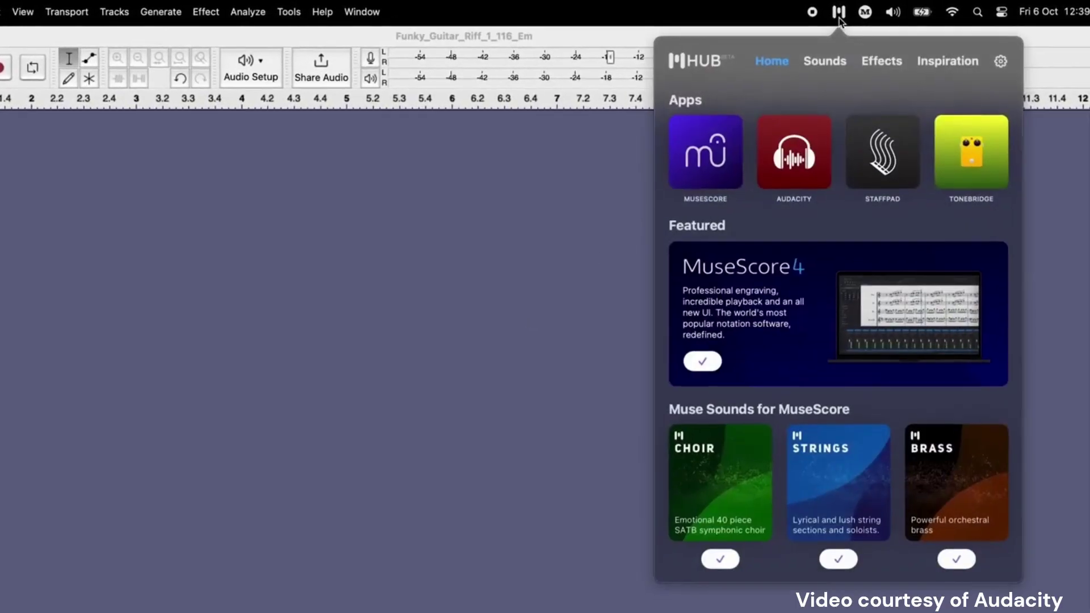
click(816, 66)
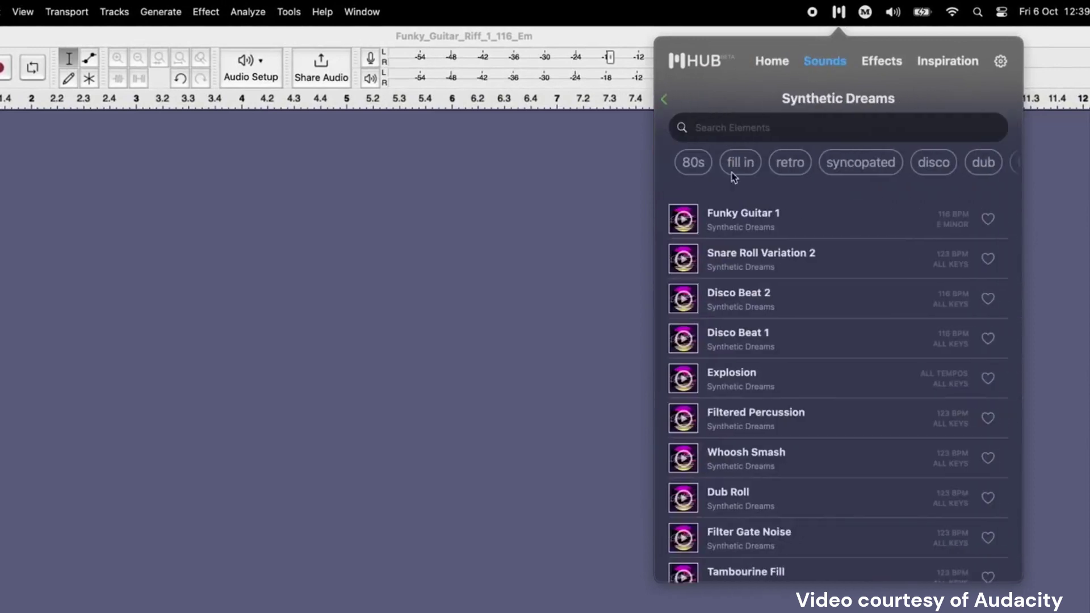
drag(725, 222, 428, 250)
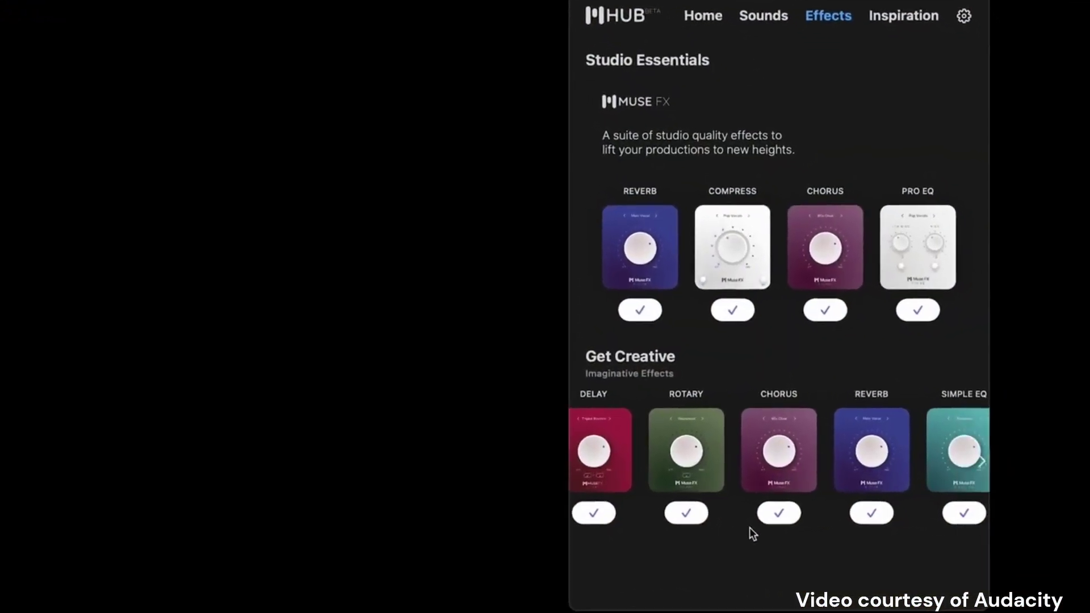
scroll(750, 534, right, 5)
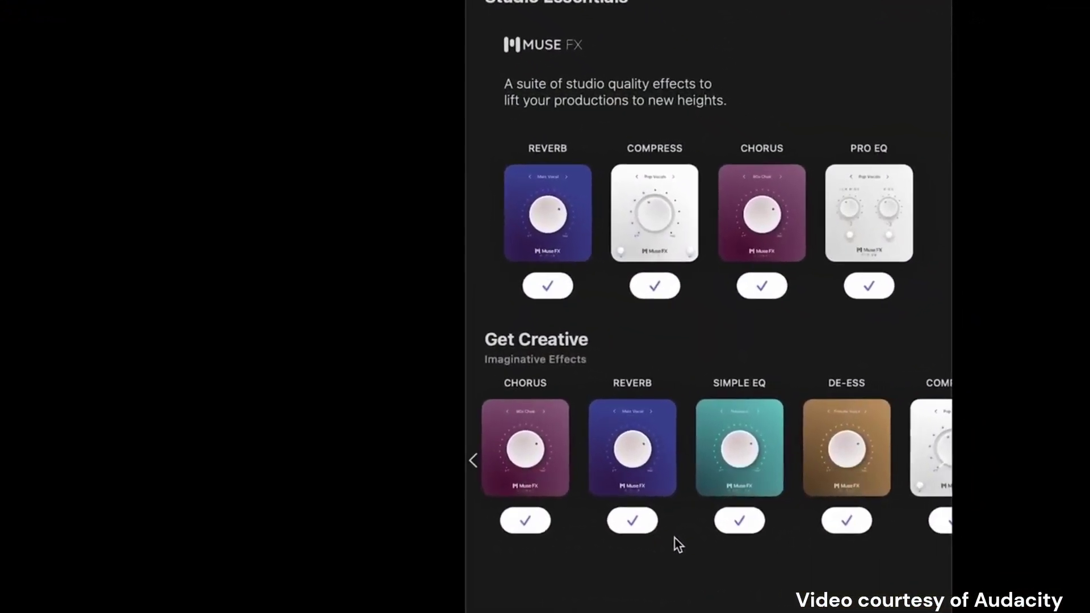
scroll(644, 542, right, 3)
scroll(617, 545, right, 3)
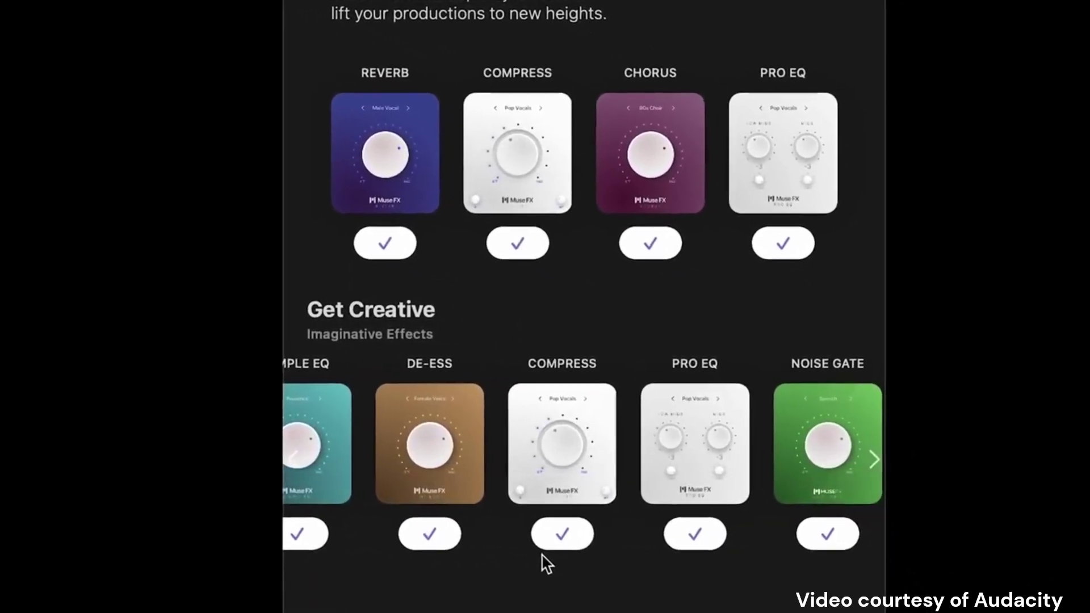
scroll(545, 563, right, 3)
scroll(523, 565, right, 3)
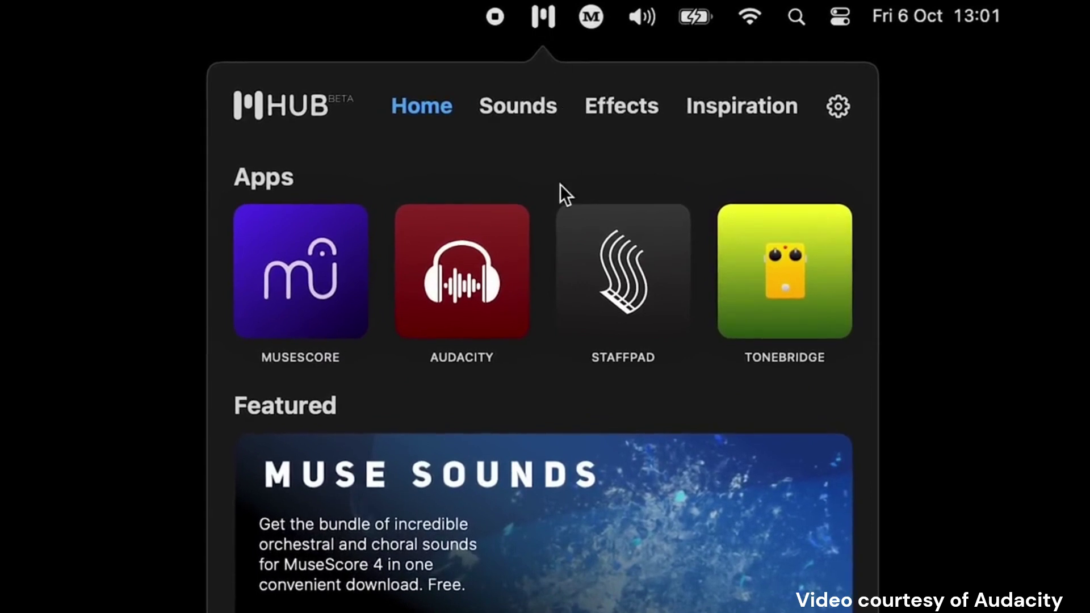
click(504, 312)
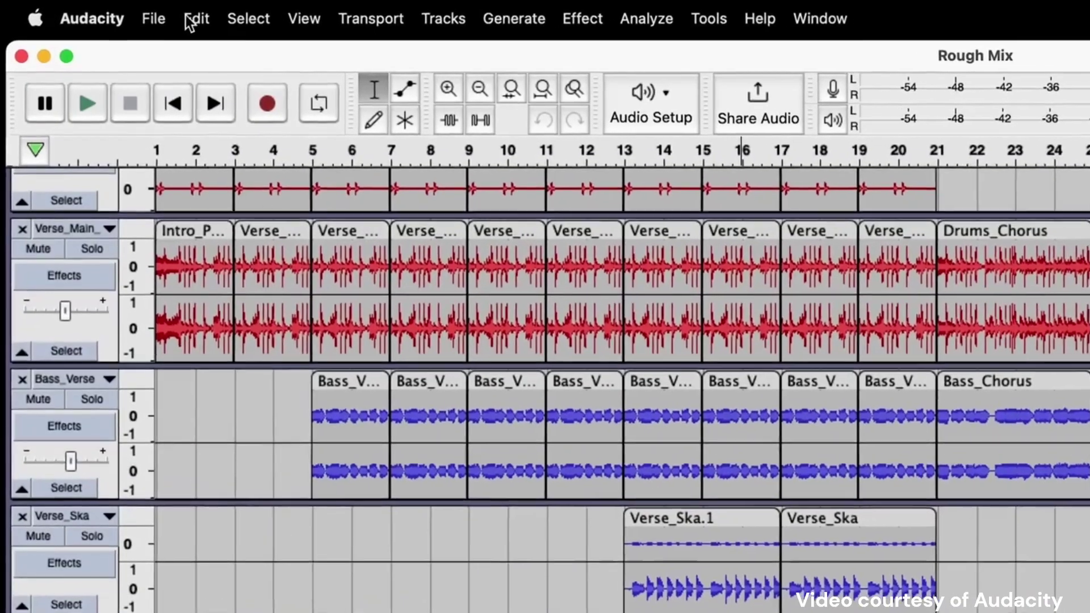
Set the export to WAV at 44100 Hz and start choosing a destination folder.
click(153, 17)
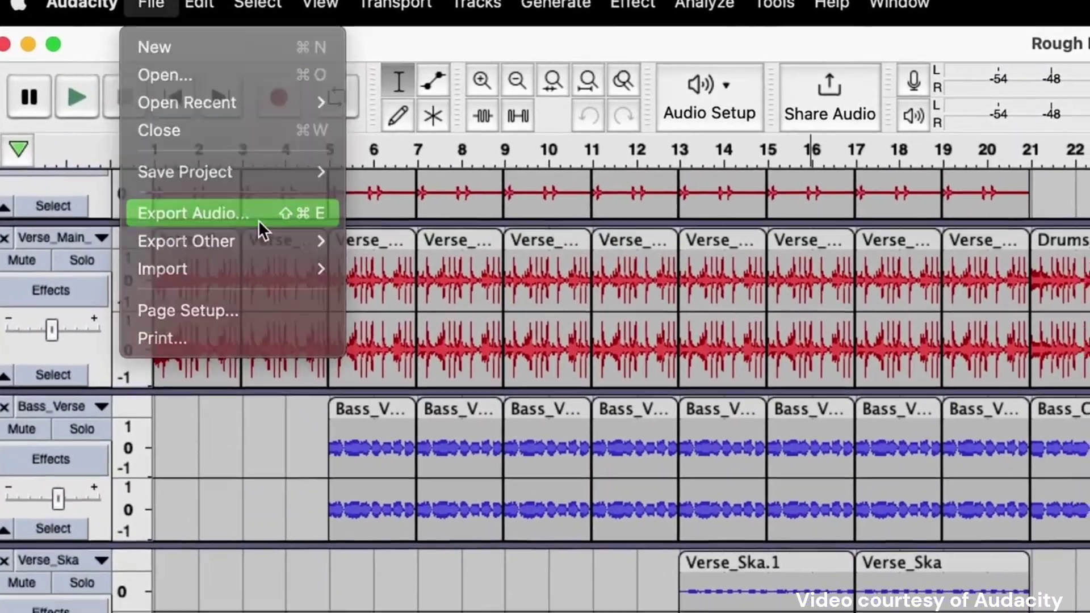
click(266, 225)
click(726, 158)
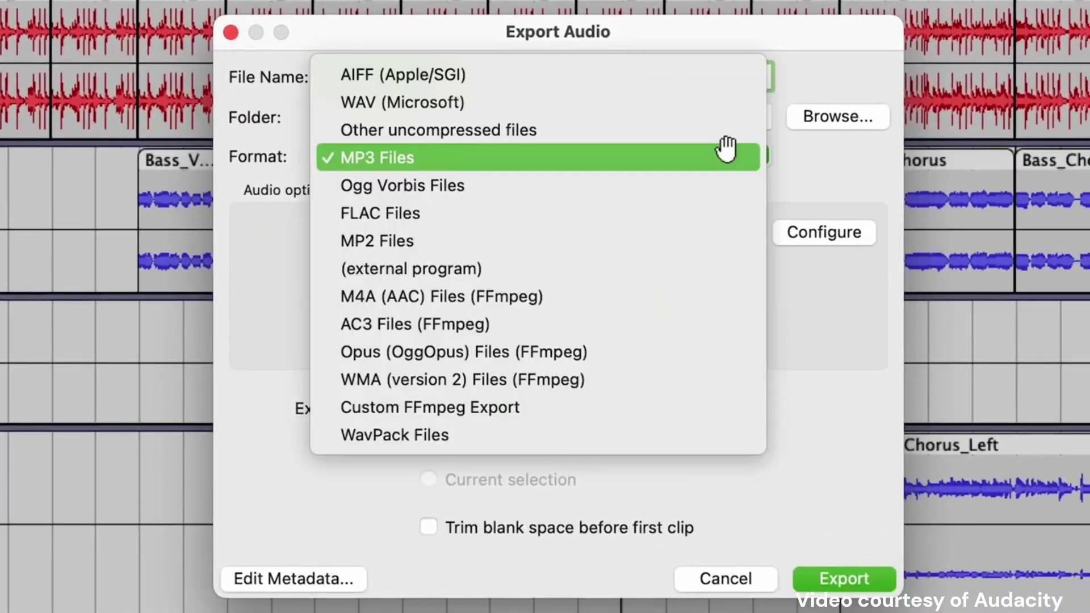
click(692, 105)
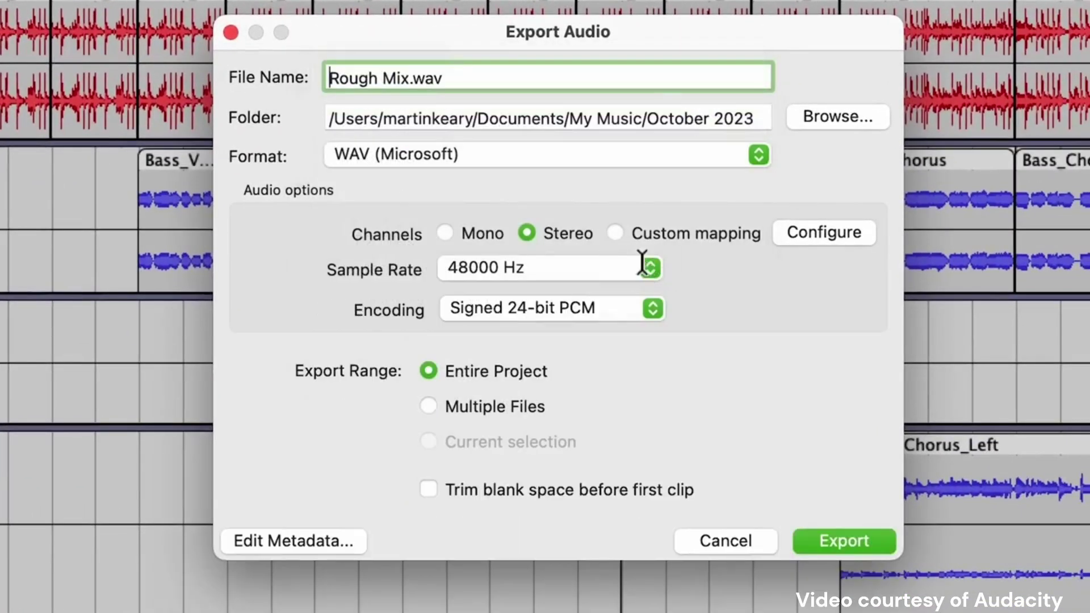
click(643, 266)
click(605, 251)
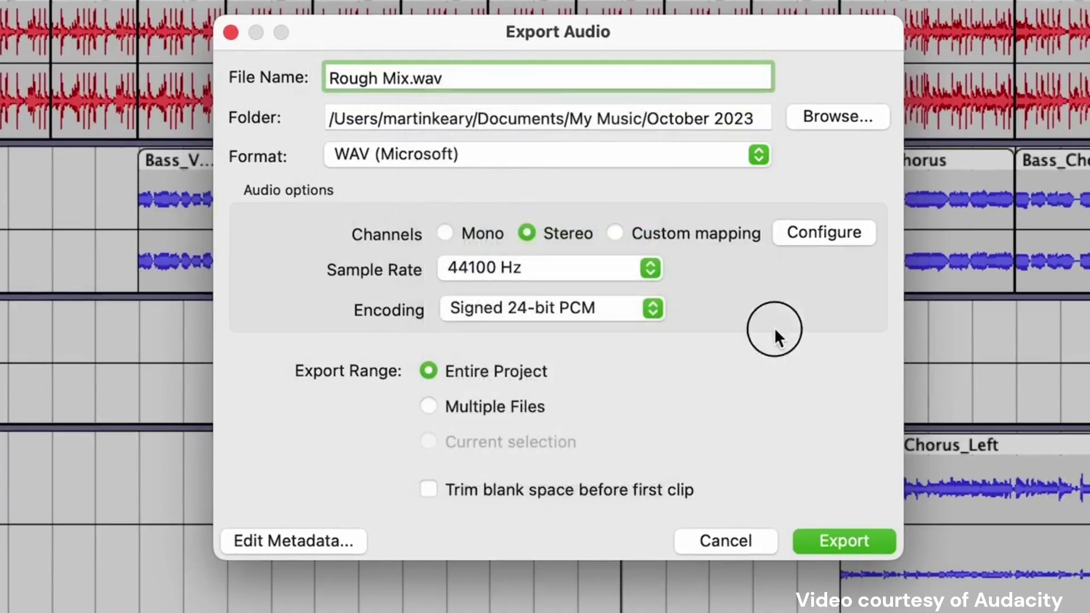
click(828, 117)
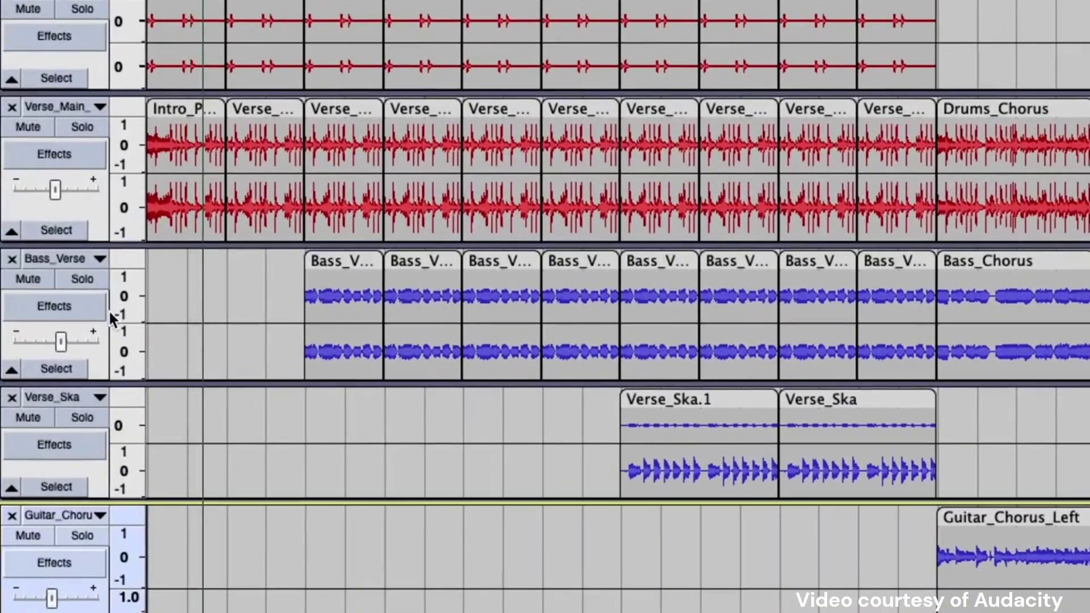
Add a realtime Reverb to Bass_Verse and add a time track to the project.
click(82, 308)
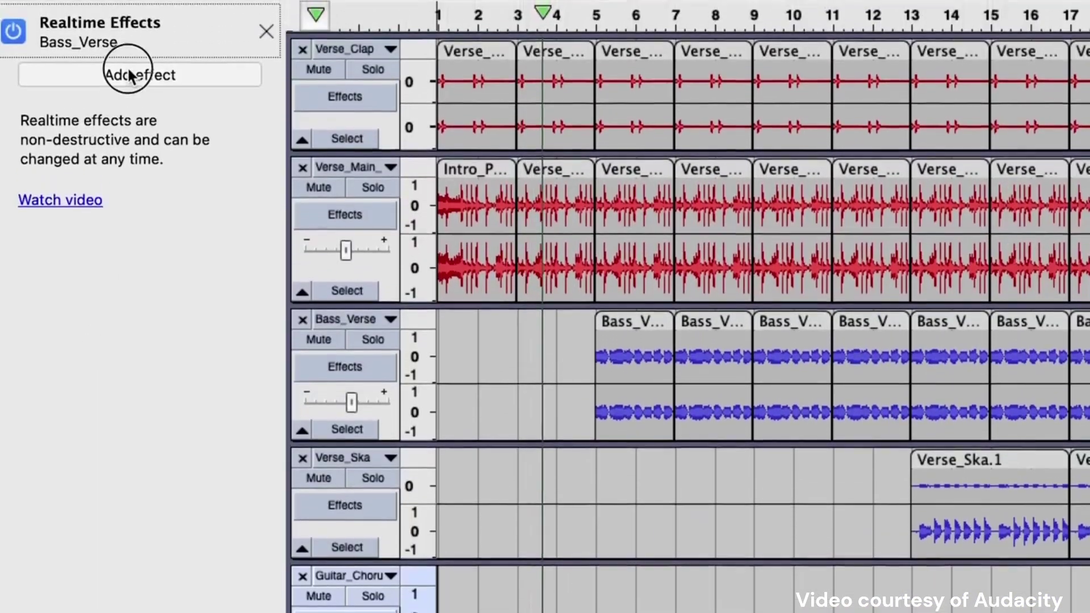
click(129, 75)
mouse_move(64, 101)
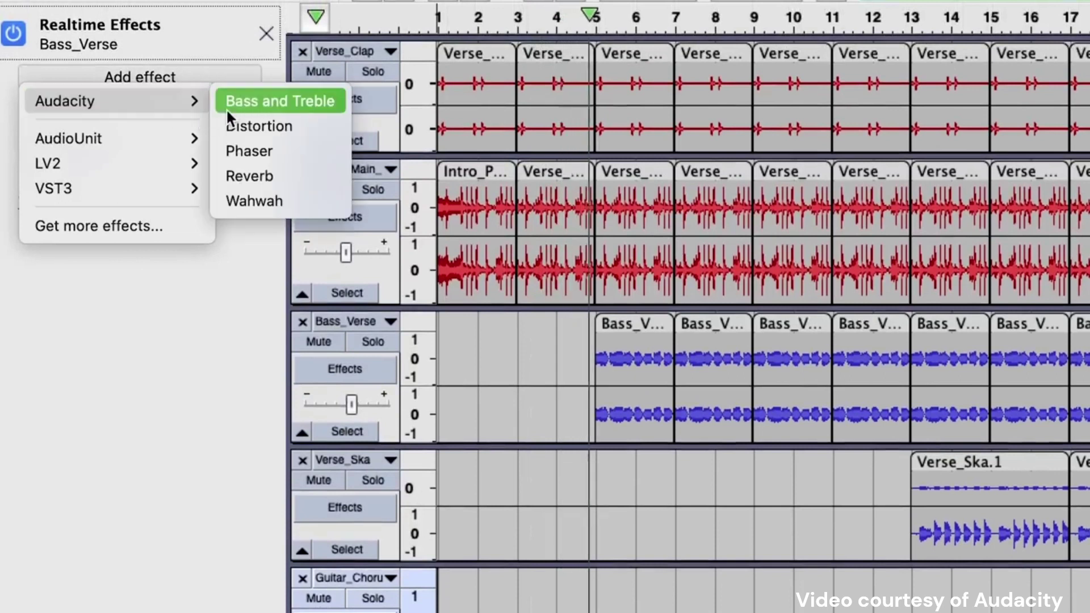
click(294, 177)
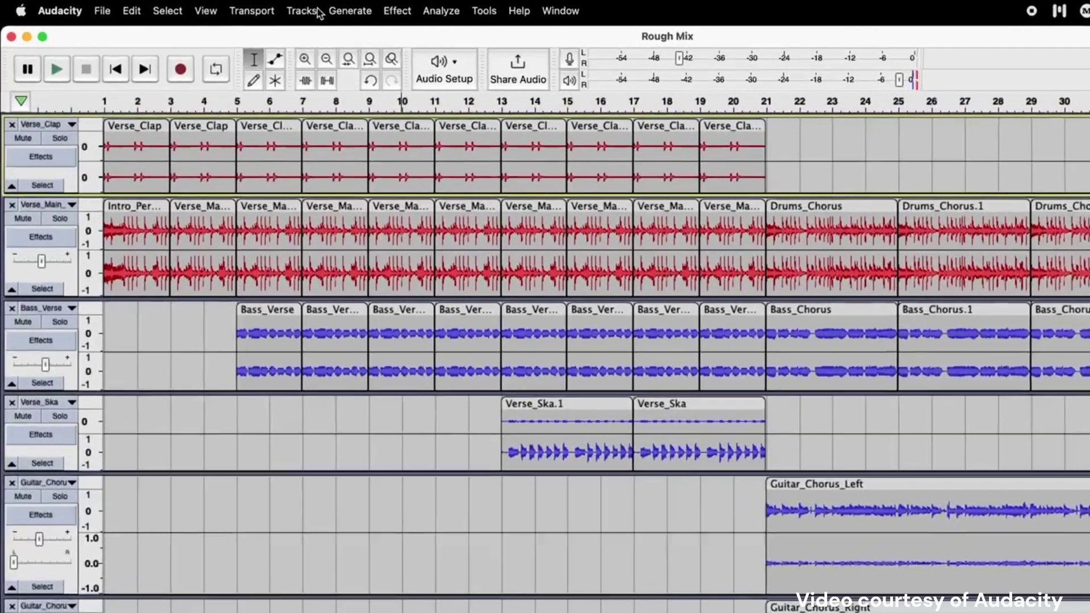
click(365, 12)
click(632, 107)
text(50)
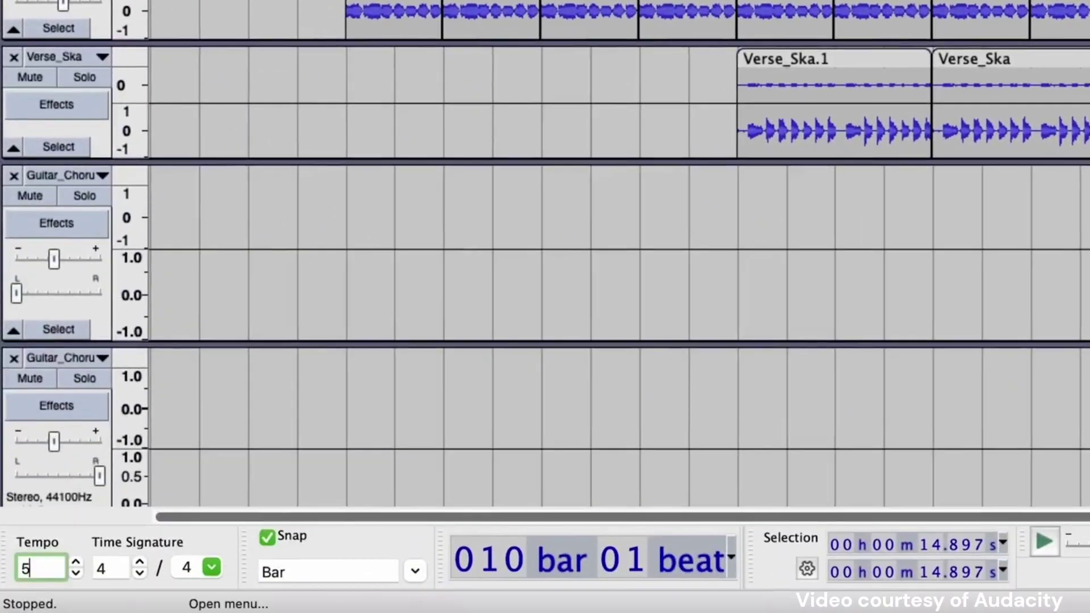
Confirm the slower tempo, shape a speed dip around 1:43–1:55 on the time track, and play it back.
key(Return)
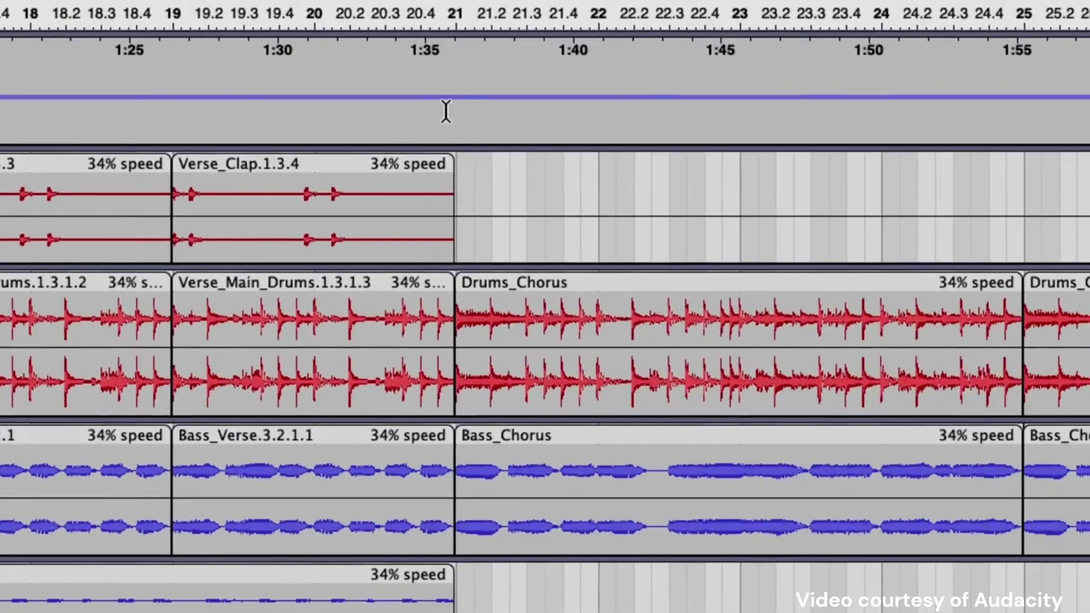
drag(445, 111, 511, 88)
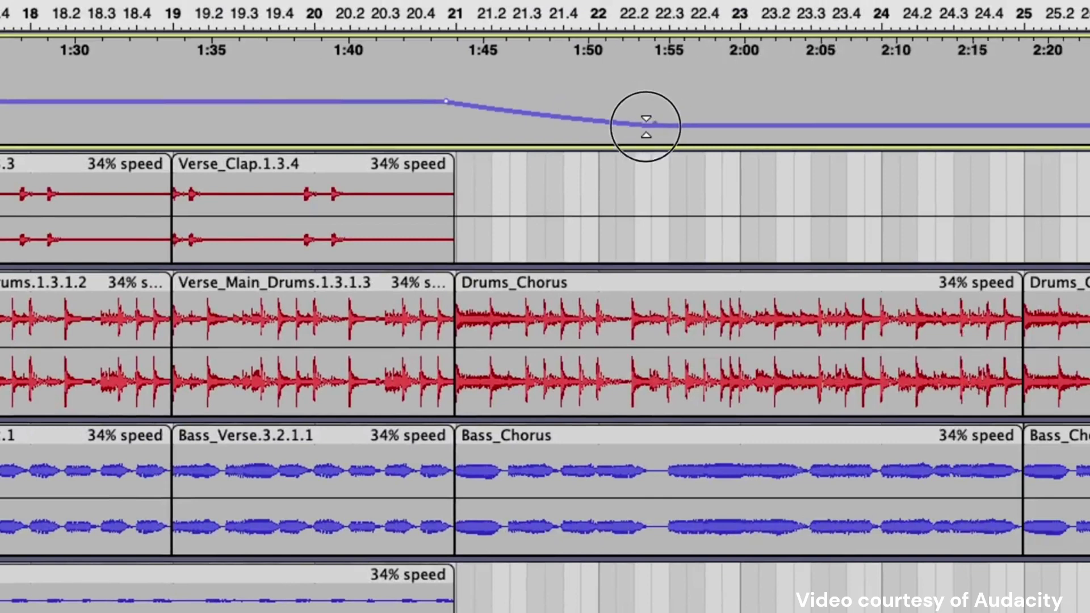
drag(658, 105, 639, 130)
click(690, 107)
click(438, 13)
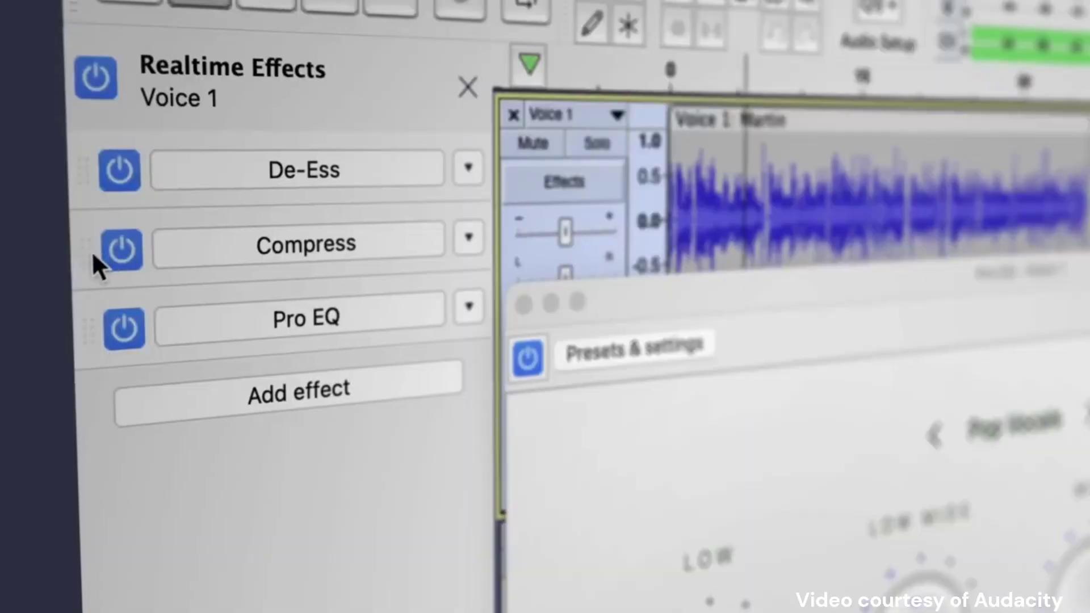
Move Compress above De-Ess, switch De-Ess off, and turn up the Master effect's amount.
drag(91, 250, 91, 182)
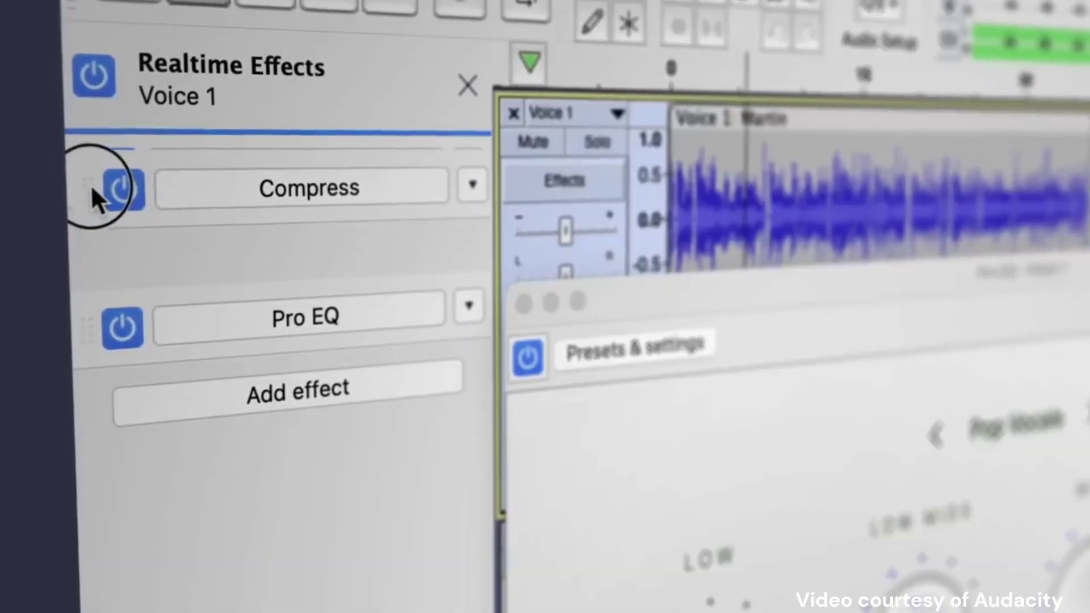
click(118, 247)
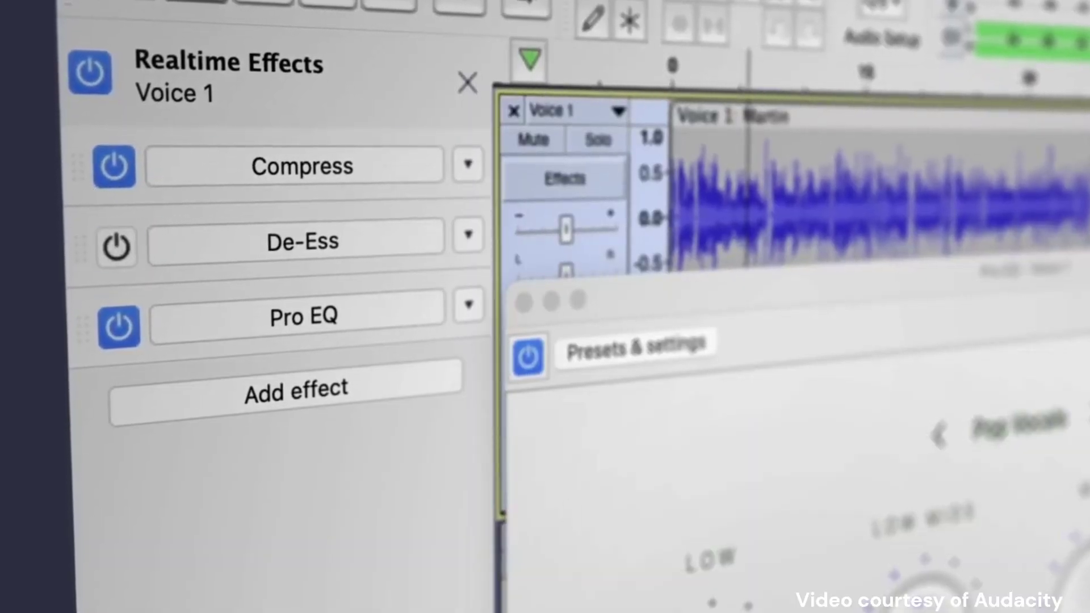
click(467, 236)
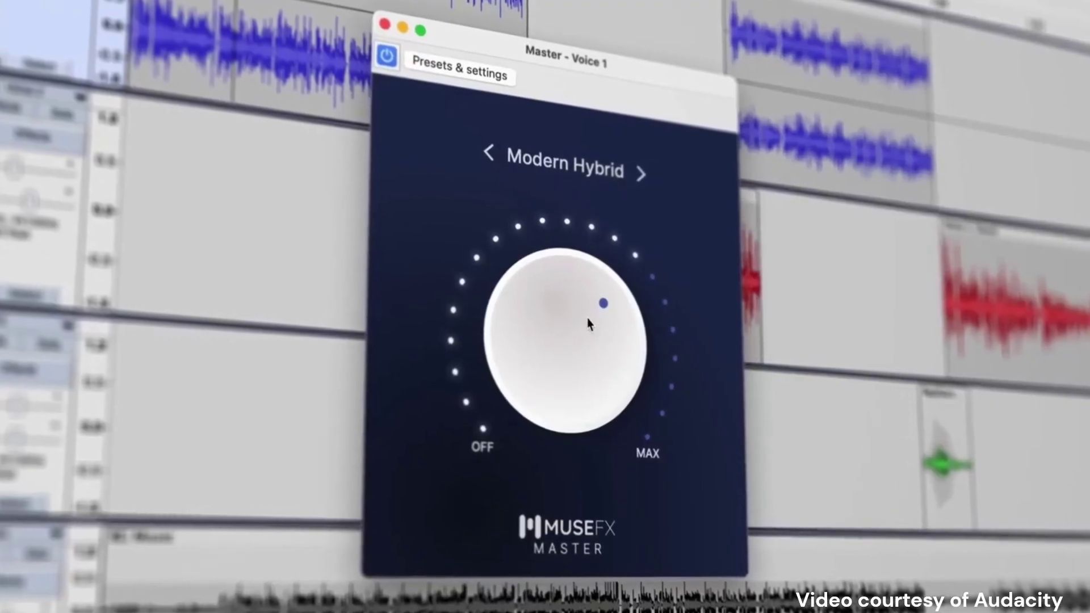
drag(586, 318, 585, 308)
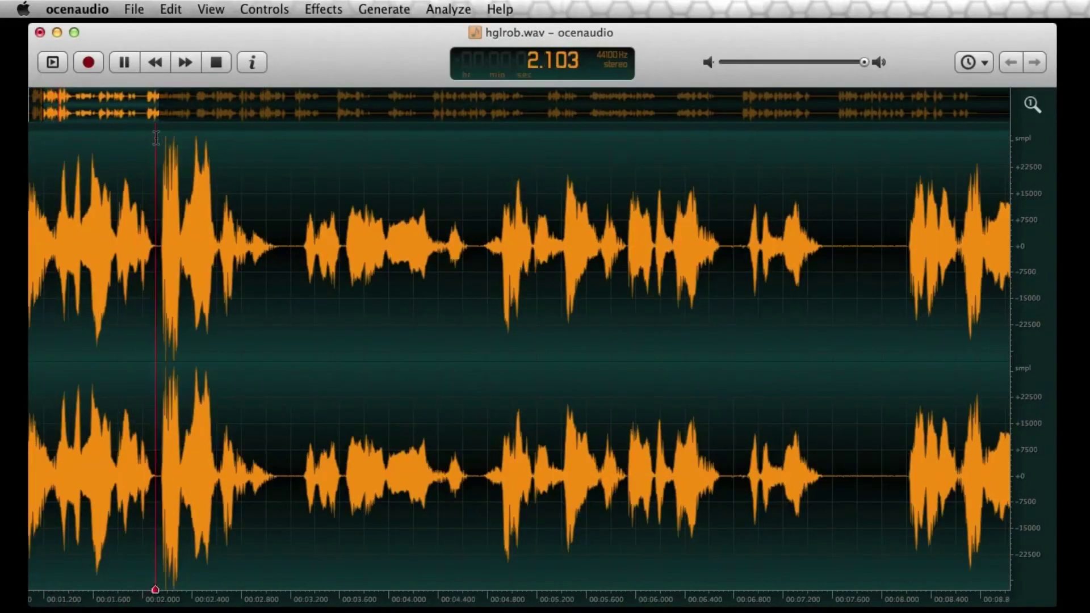
scroll(156, 137, up, 2)
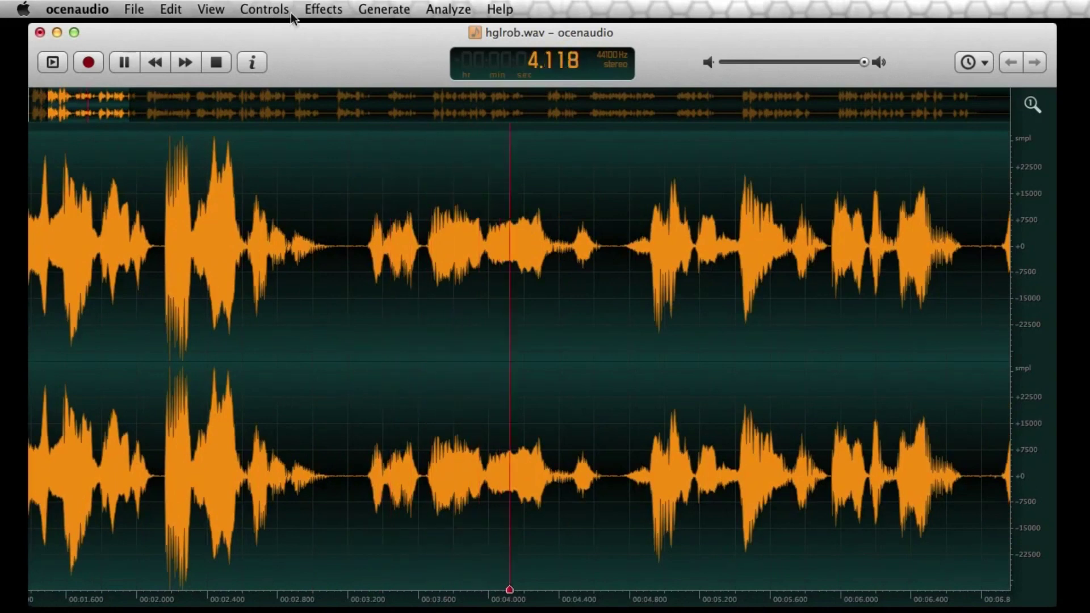
View the FFT Analysis of hglrob.wav, close it, and drag across the waveform.
click(448, 9)
click(462, 51)
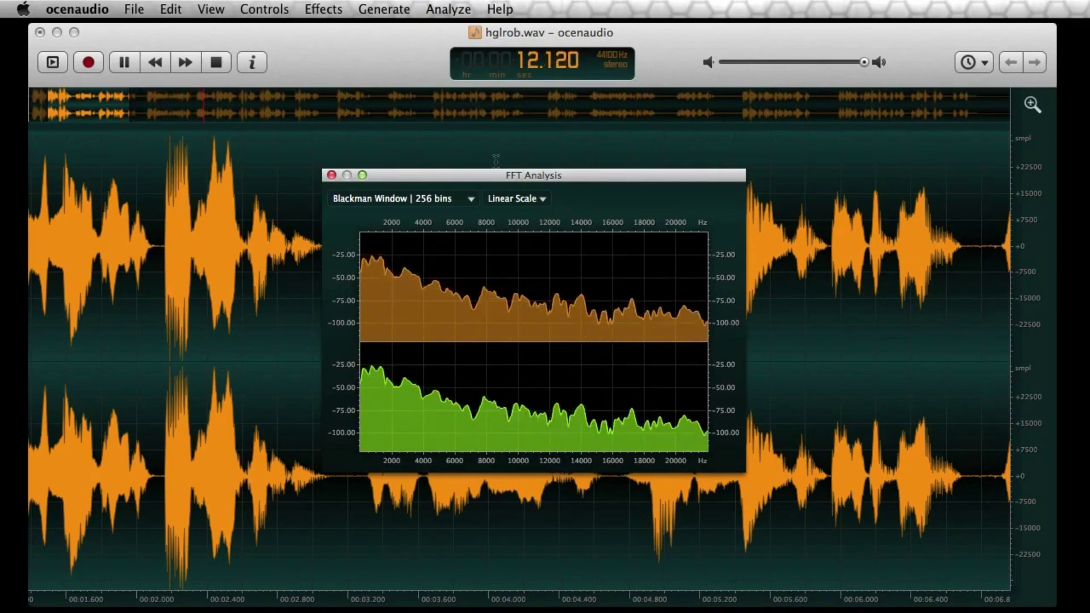
click(332, 174)
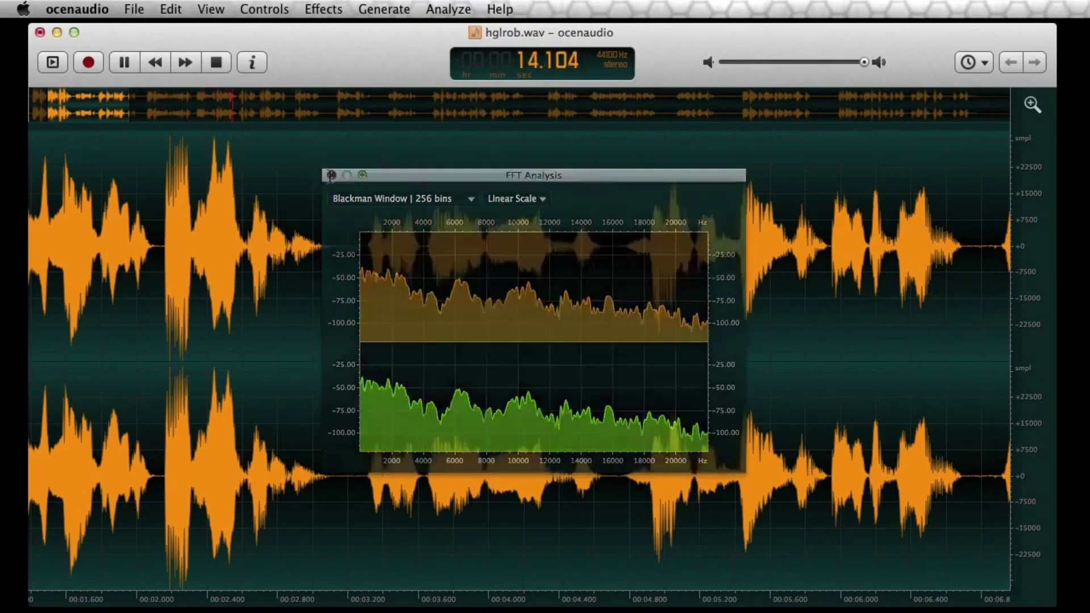
drag(85, 107, 280, 134)
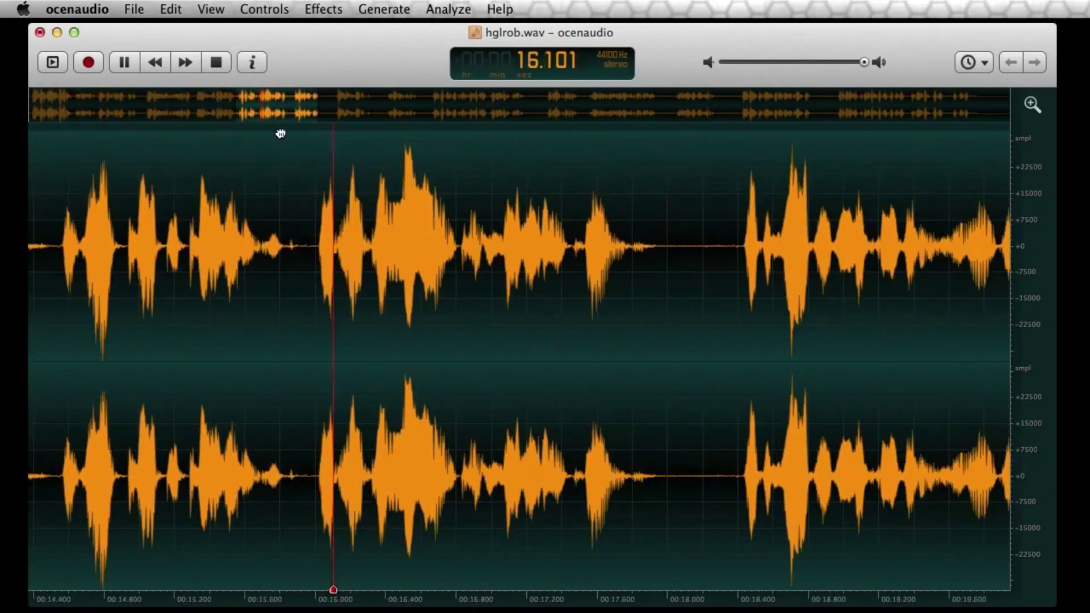
scroll(294, 157, up, 2)
scroll(298, 167, up, 2)
scroll(305, 181, up, 2)
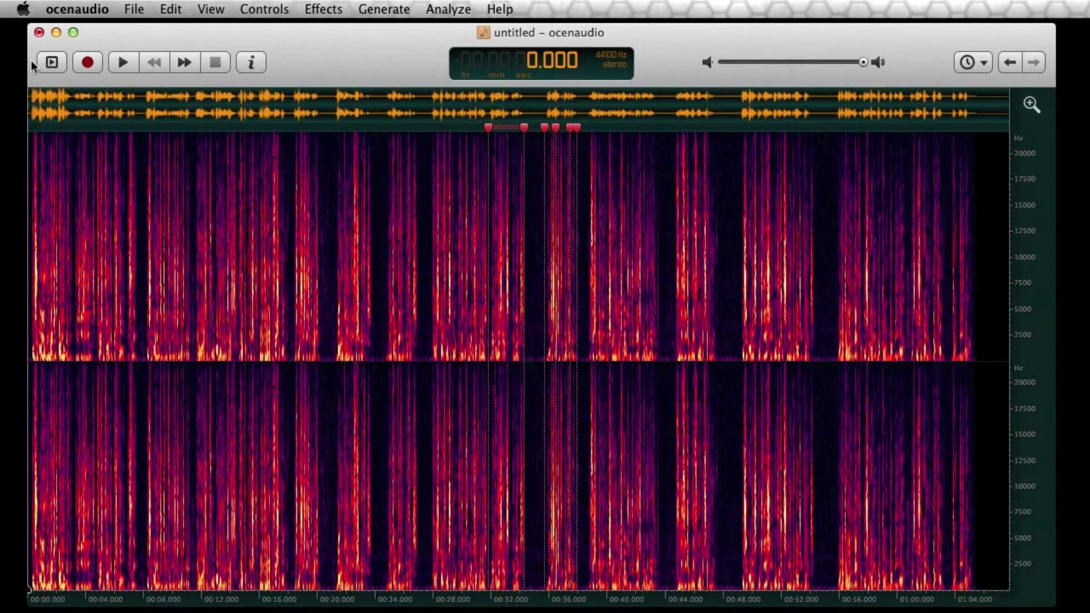
Show the open files list and try the 11-band graphic equalizer with its waveform preview.
click(52, 62)
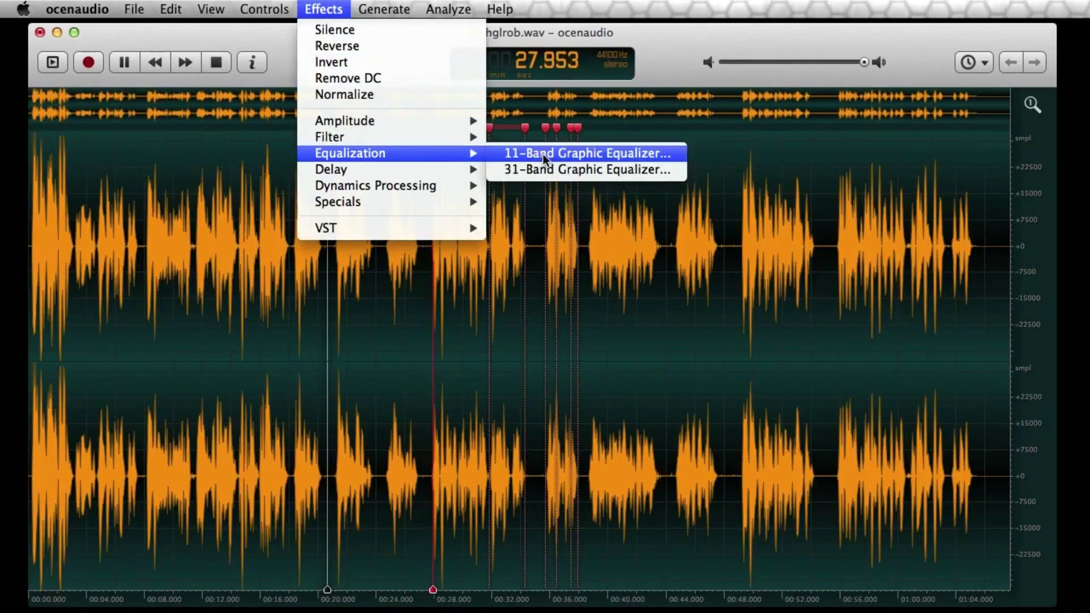
click(543, 154)
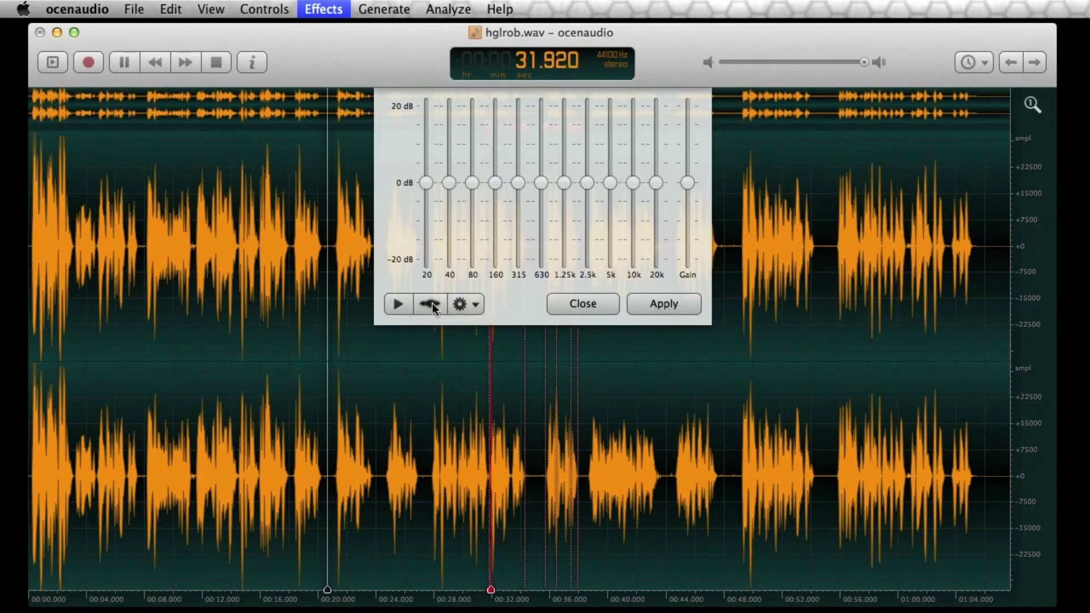
click(430, 305)
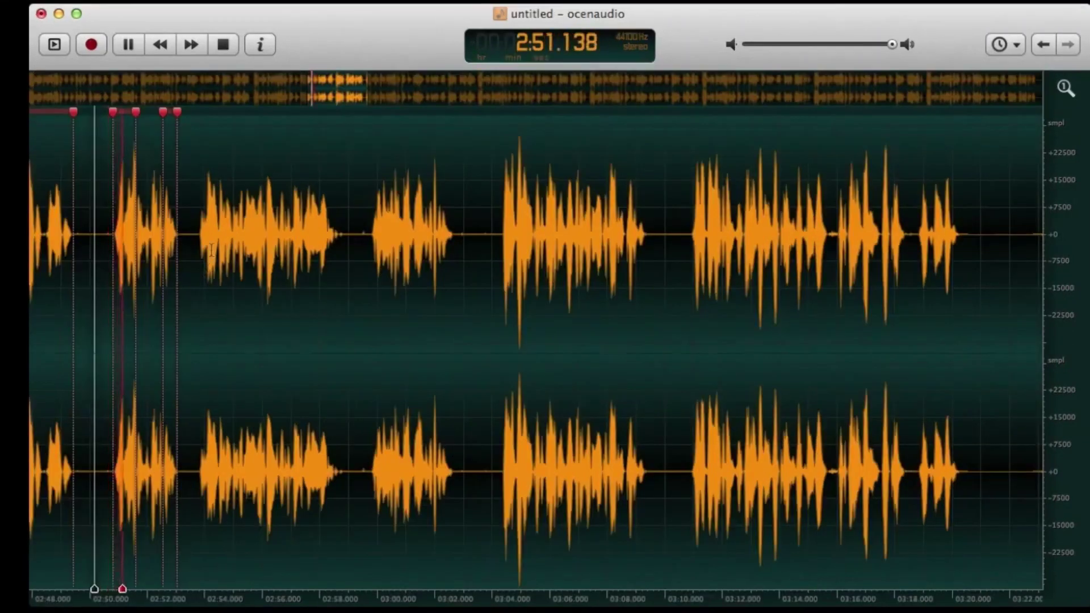
scroll(210, 250, down, 2)
scroll(209, 252, down, 2)
scroll(206, 255, down, 2)
scroll(206, 256, down, 1)
scroll(206, 264, down, 1)
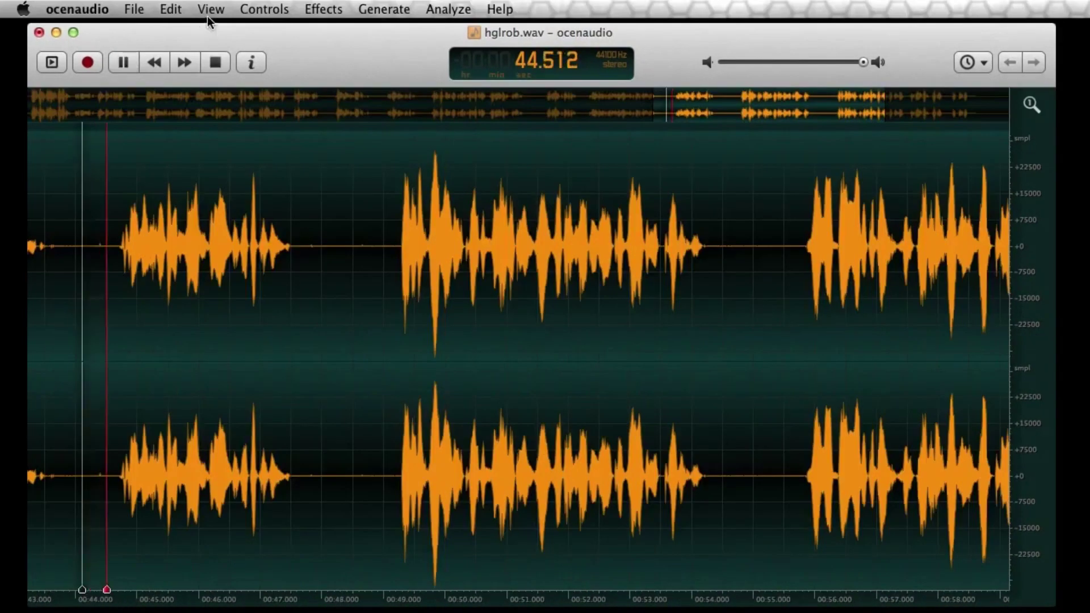
Switch to the waveform-and-spectrogram display, then back to waveform only.
click(209, 10)
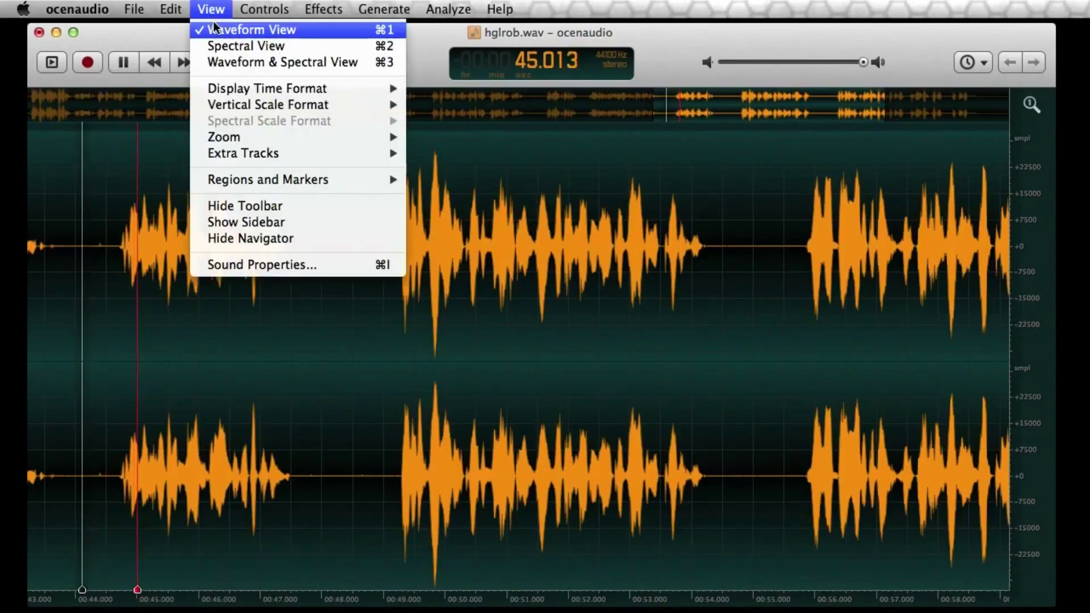
click(237, 61)
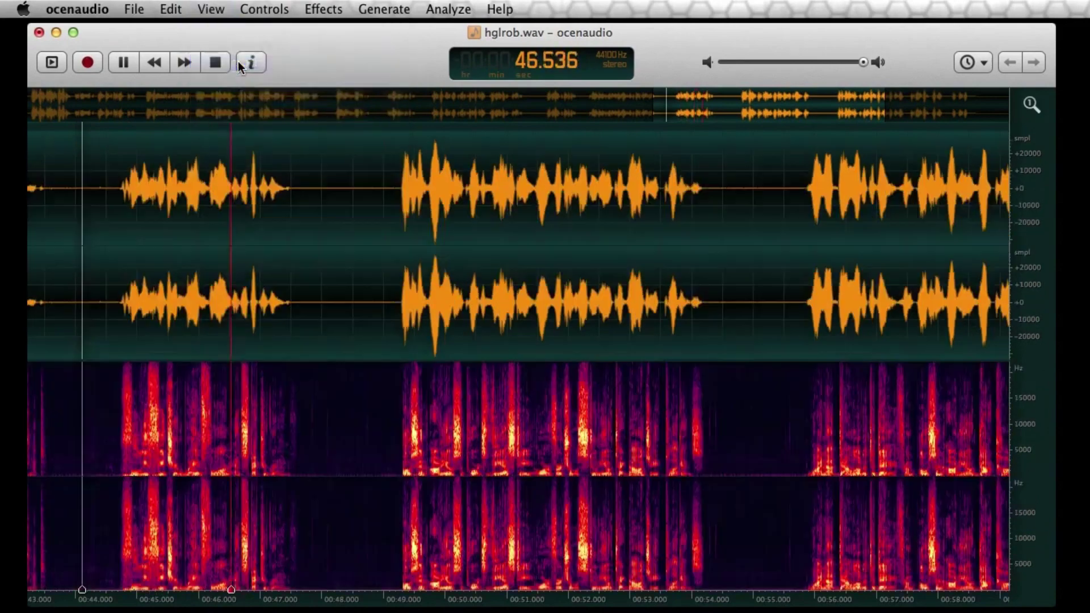
click(210, 9)
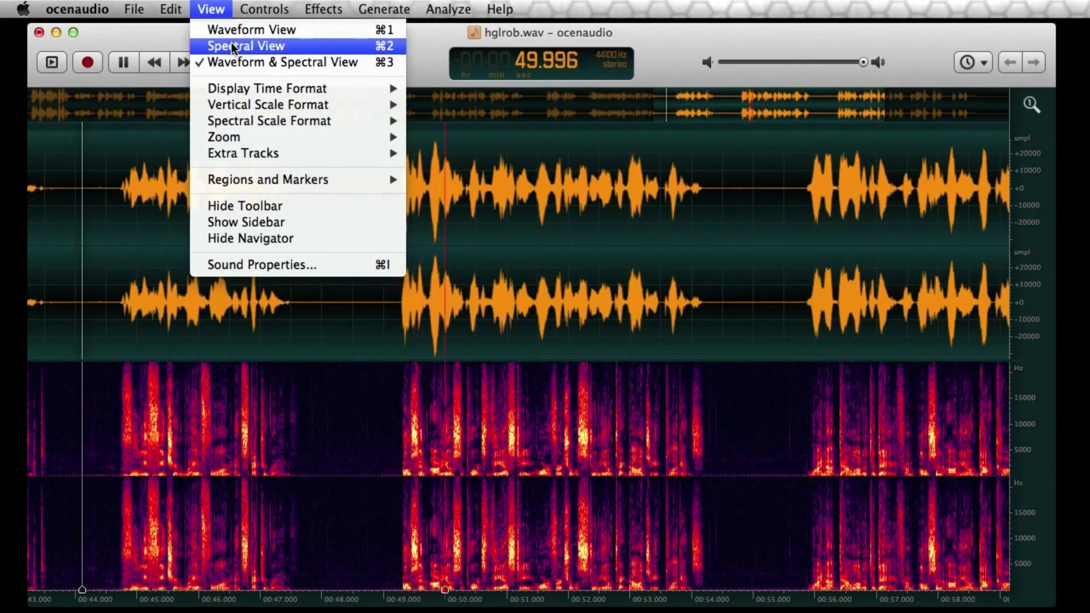
click(243, 30)
Load Sonalksis CQ1 from Effects > VST and show its waveform preview panel.
click(323, 11)
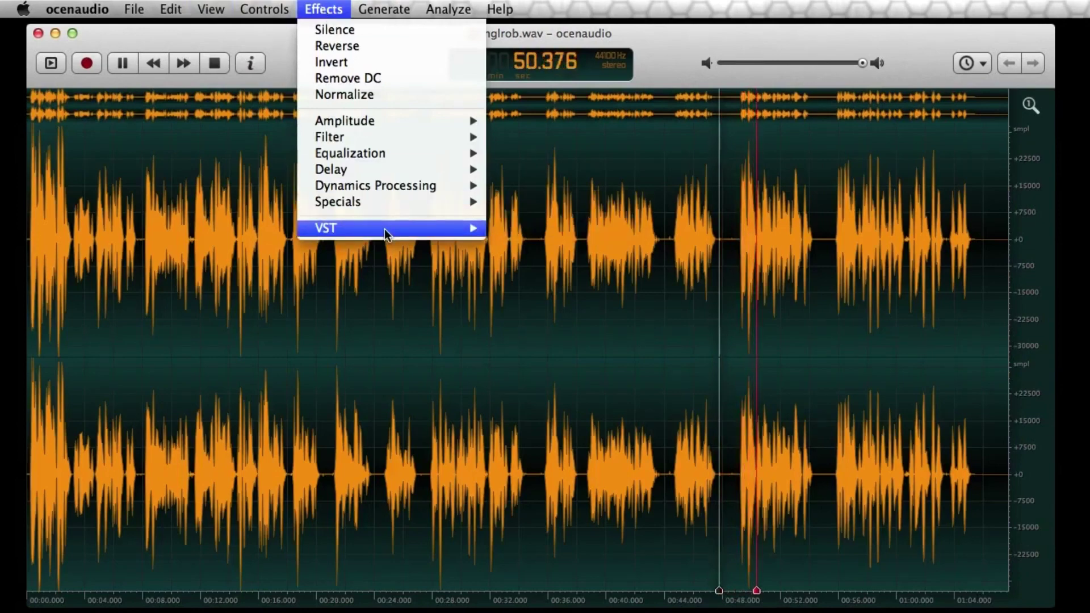
click(650, 228)
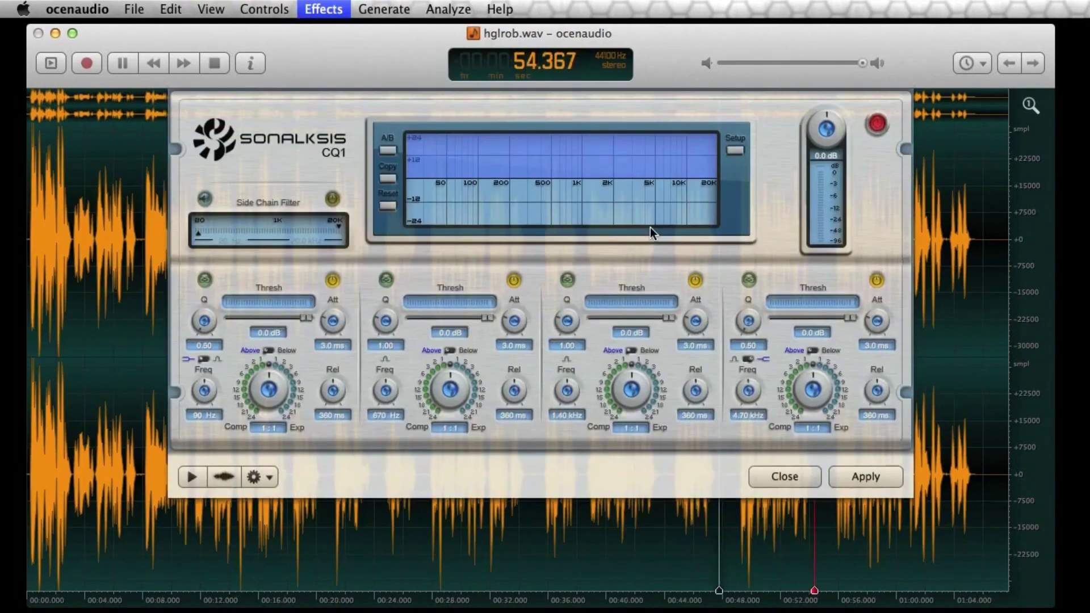
click(222, 477)
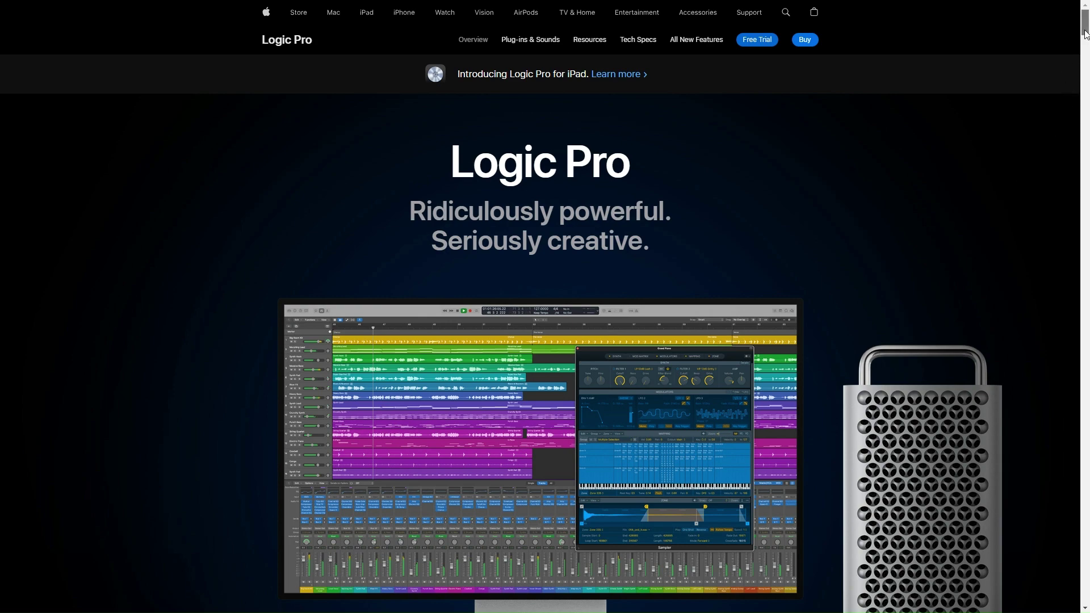
drag(1085, 33, 1086, 56)
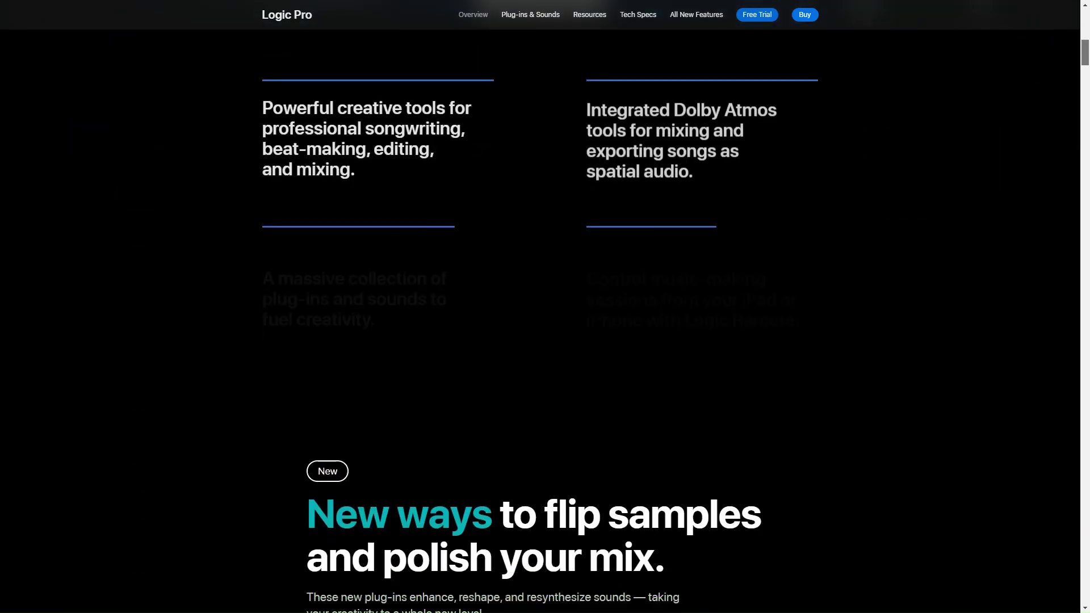
Advance the plug-ins gallery through Beat Breaker and Sample Alchemy, back to Mastering Assistant.
drag(647, 125, 782, 132)
click(782, 132)
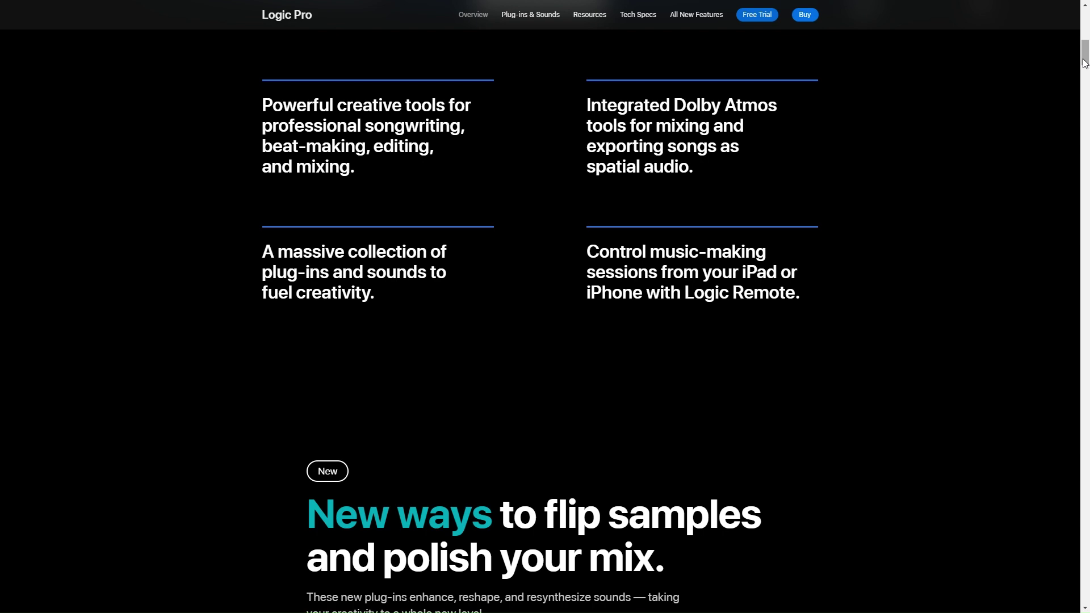
drag(1085, 63, 1088, 88)
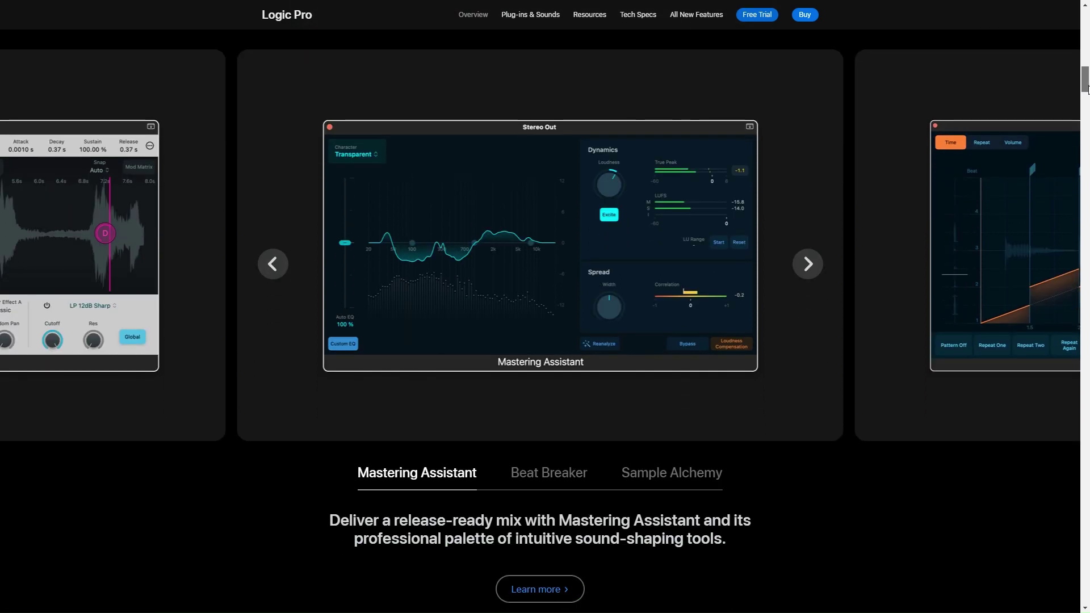
click(807, 264)
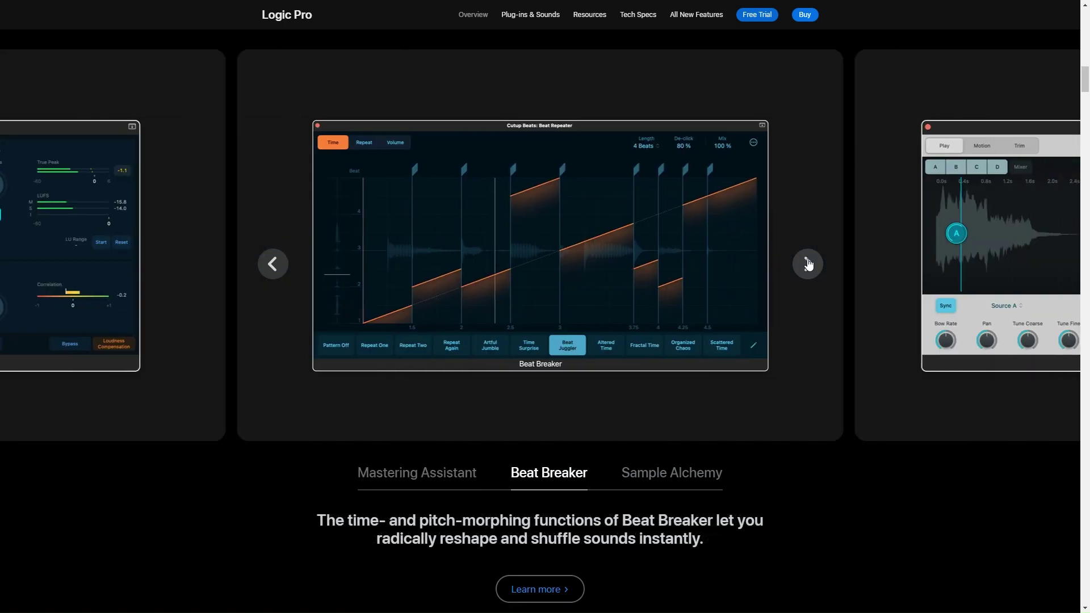
click(808, 265)
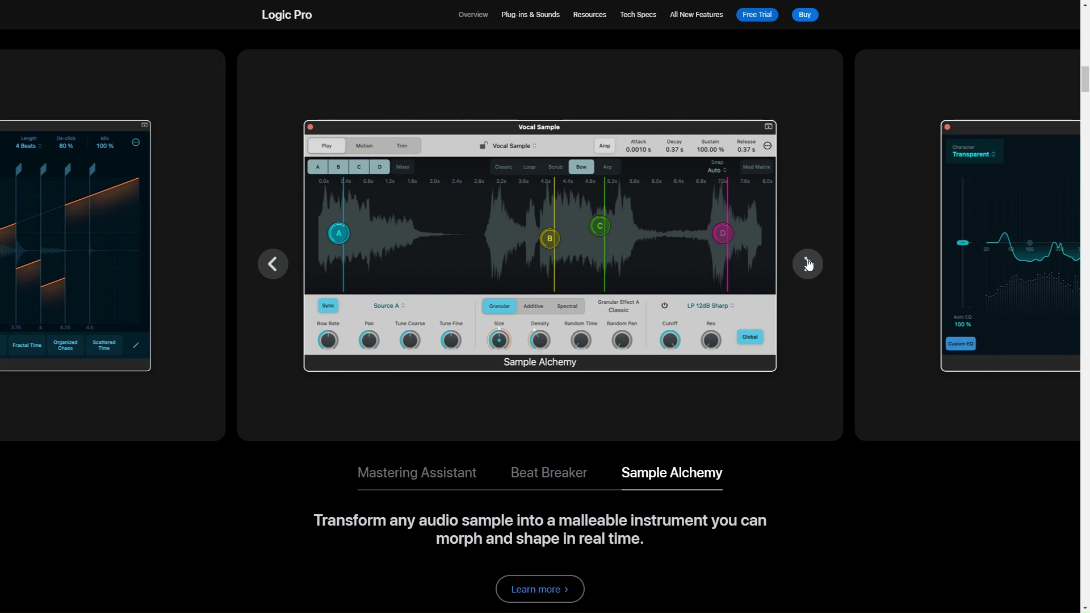
click(808, 264)
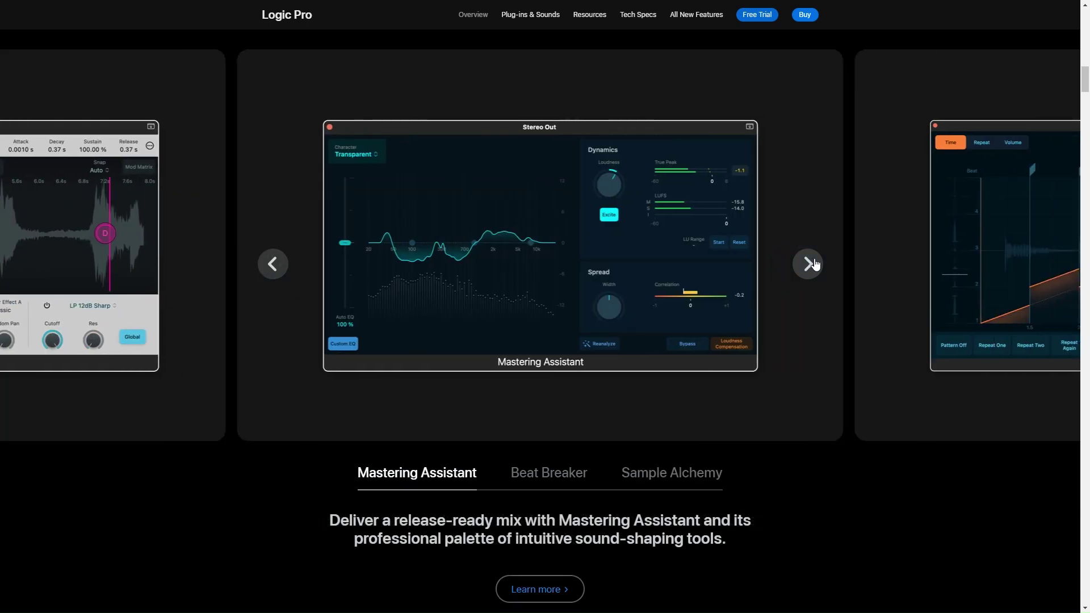
scroll(813, 261, down, 2)
scroll(814, 260, down, 2)
View the Beat Breaker description, then switch the gallery to Sample Alchemy.
click(557, 145)
scroll(635, 214, up, 5)
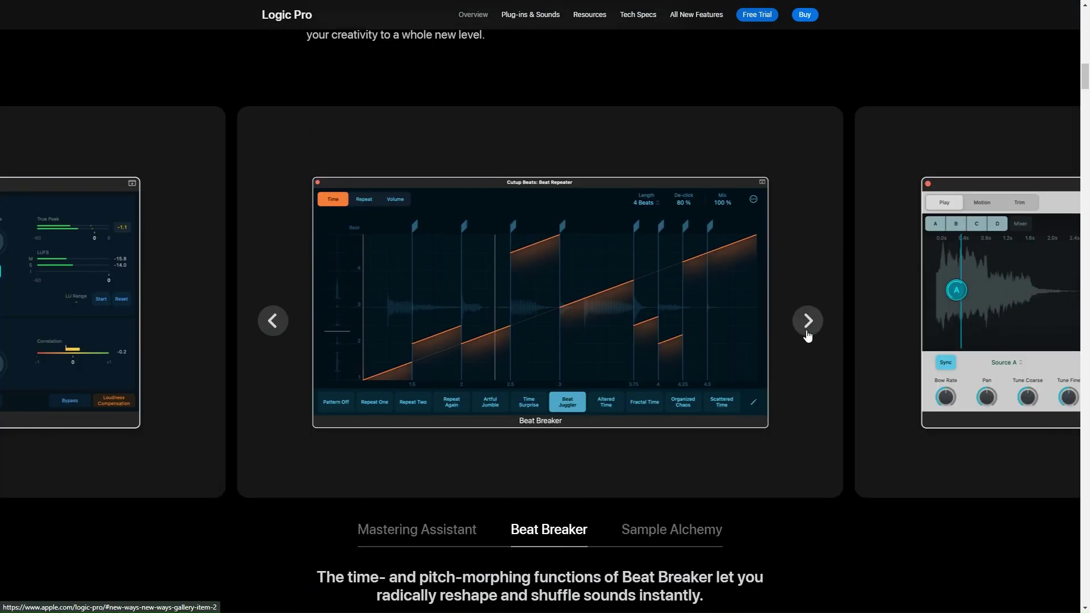
click(703, 540)
scroll(748, 404, down, 3)
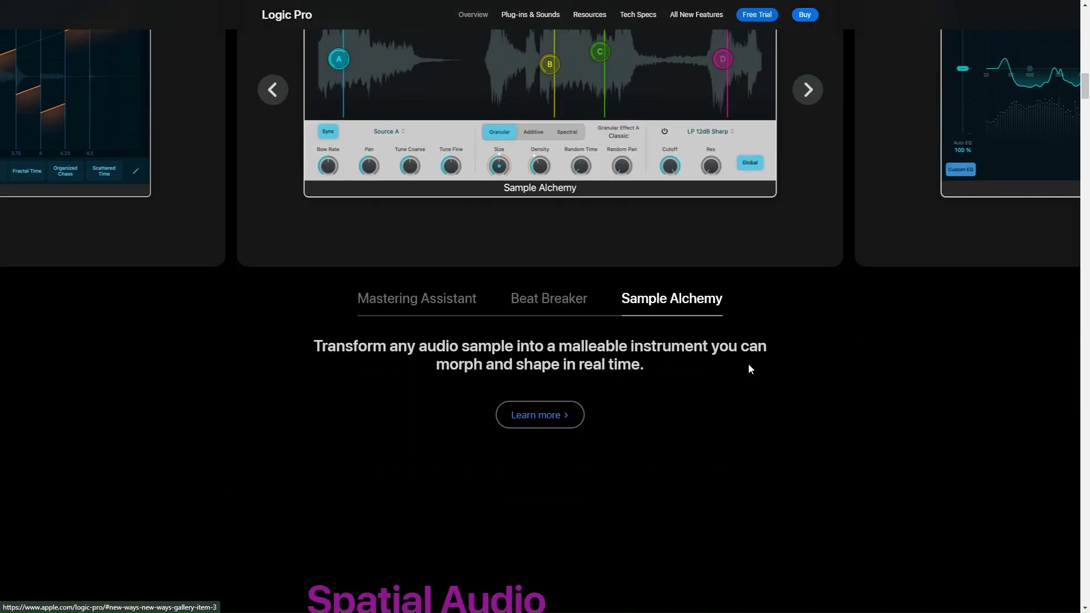
scroll(749, 363, down, 3)
scroll(766, 366, down, 2)
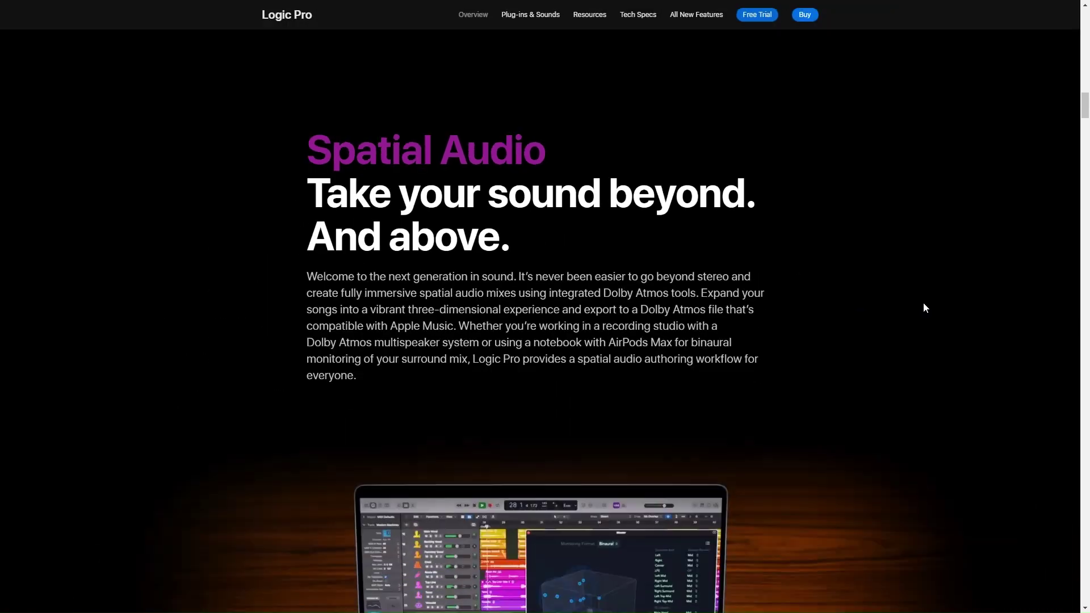
scroll(913, 305, down, 2)
scroll(907, 308, down, 3)
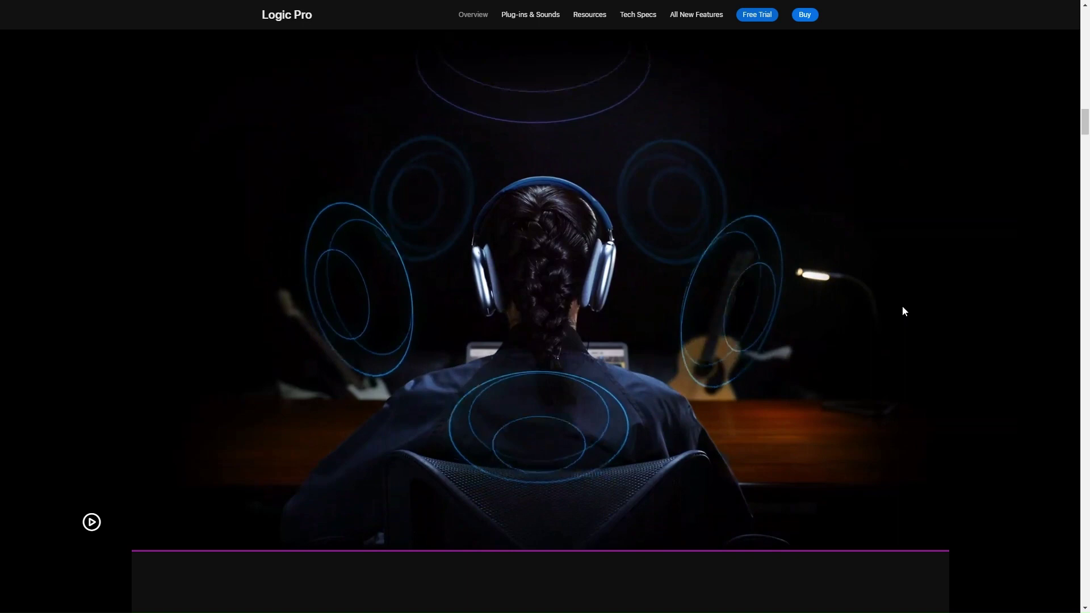
scroll(904, 312, down, 5)
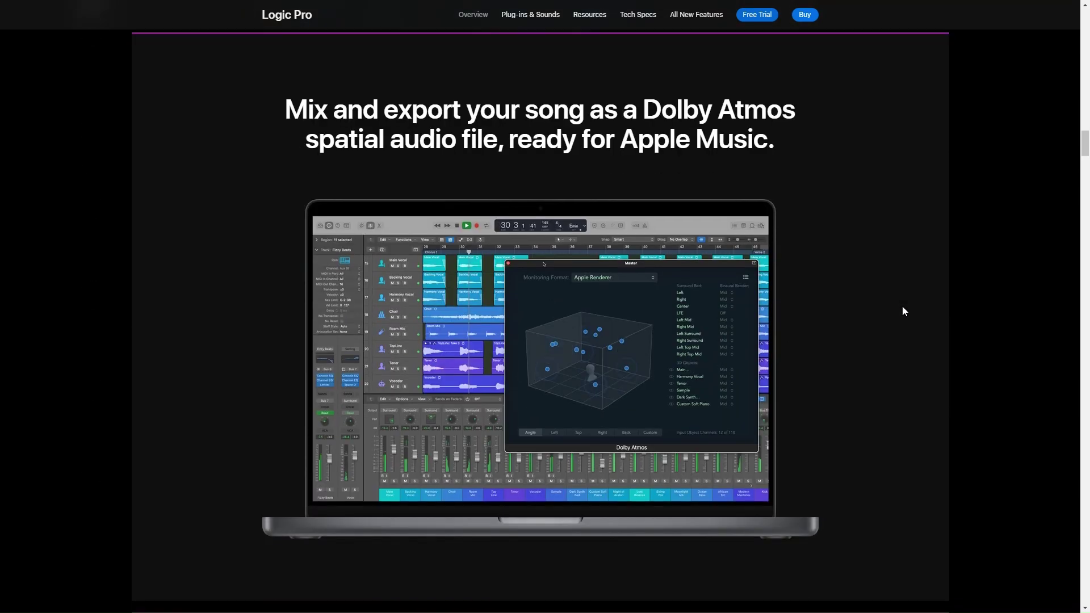
scroll(903, 311, down, 1)
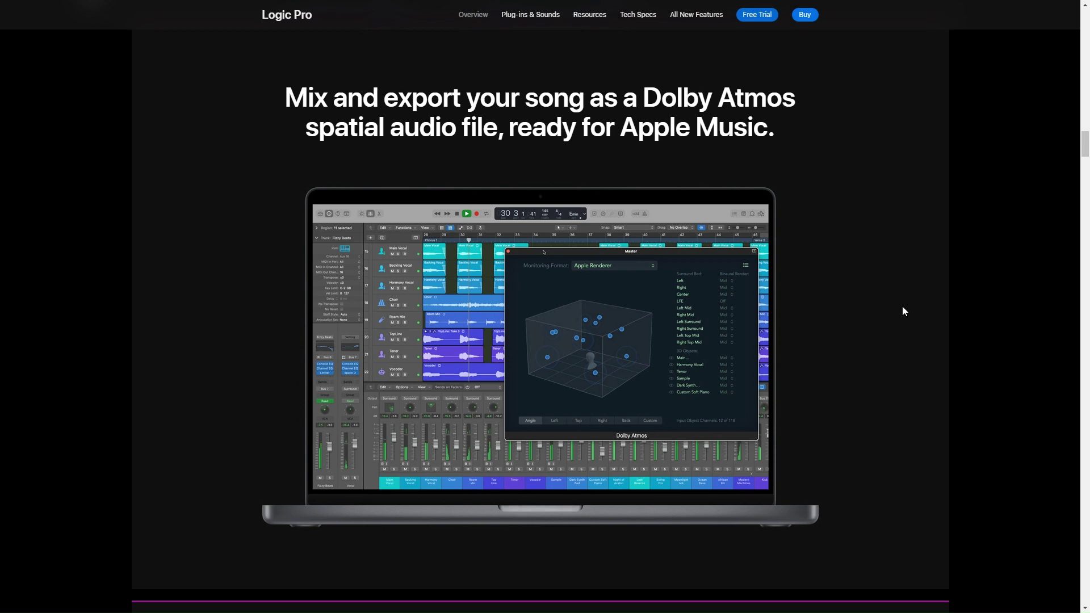
scroll(904, 311, down, 3)
scroll(904, 311, down, 3)
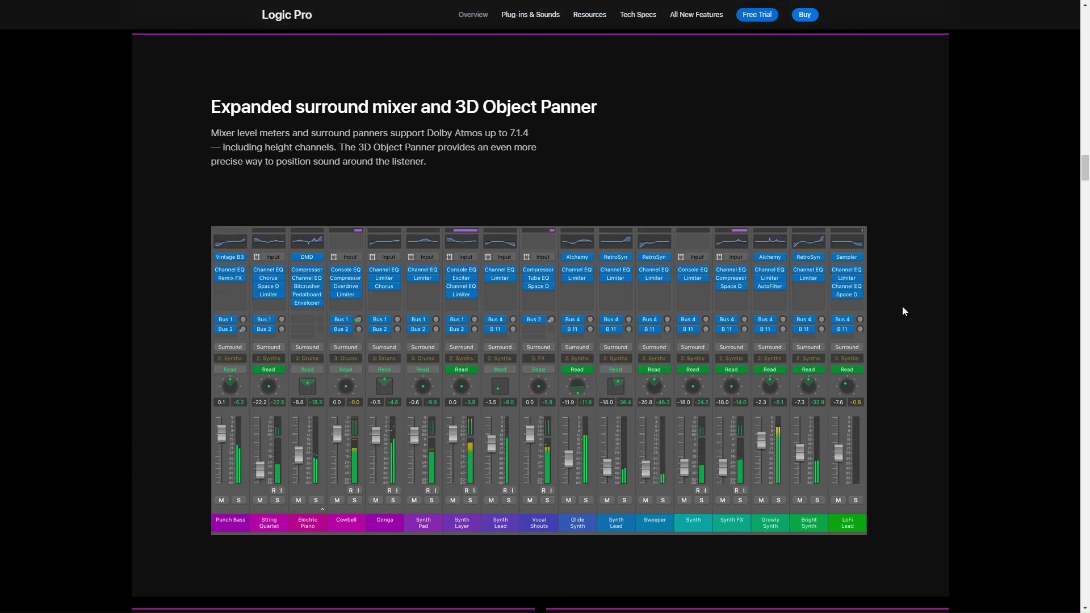
scroll(905, 311, down, 3)
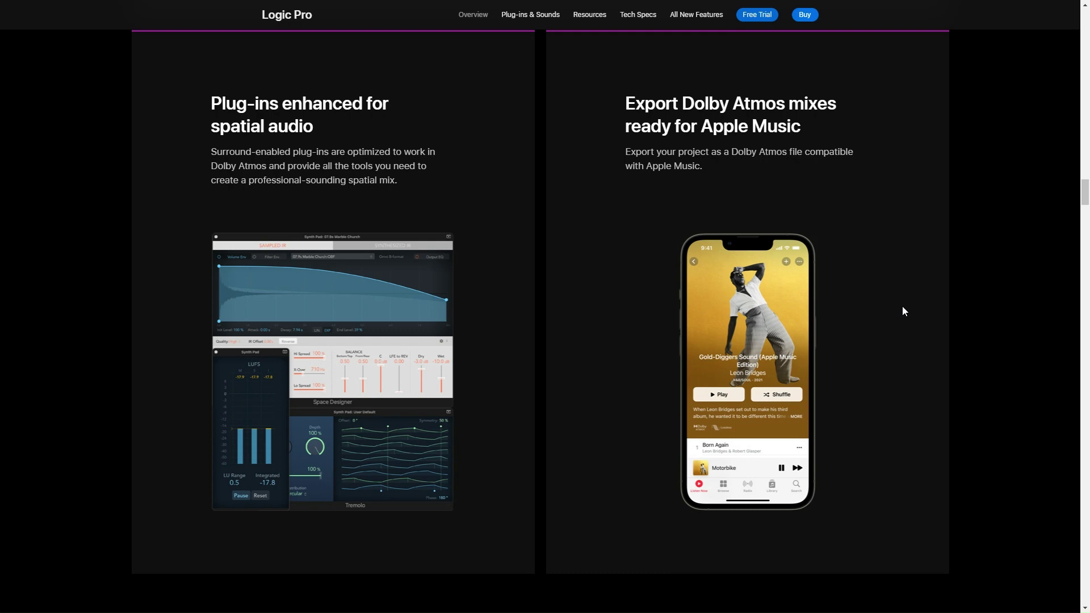
scroll(904, 312, down, 3)
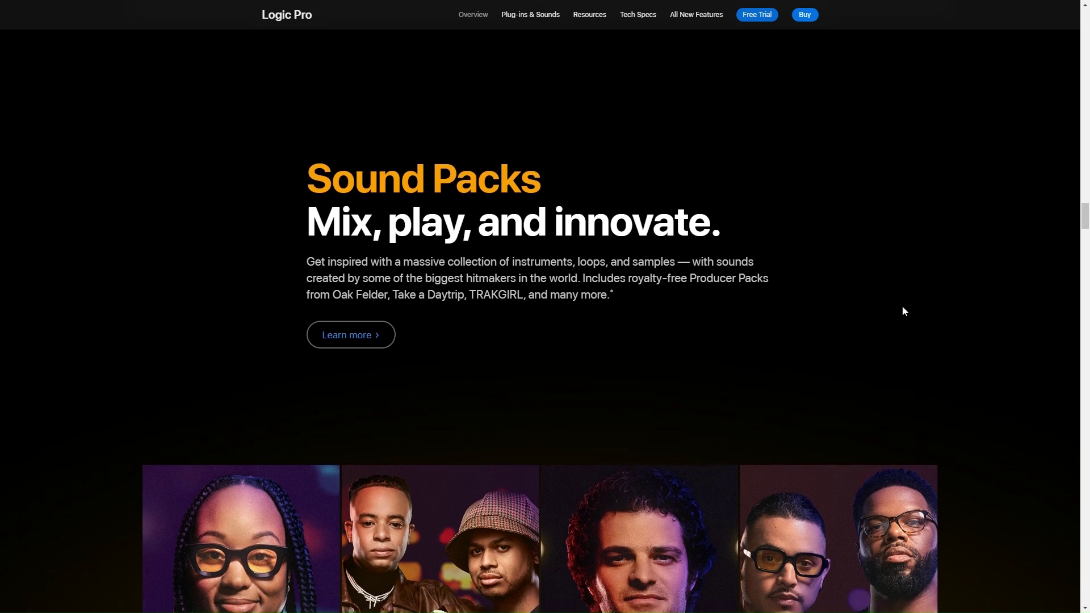
scroll(904, 311, down, 1)
scroll(904, 309, down, 2)
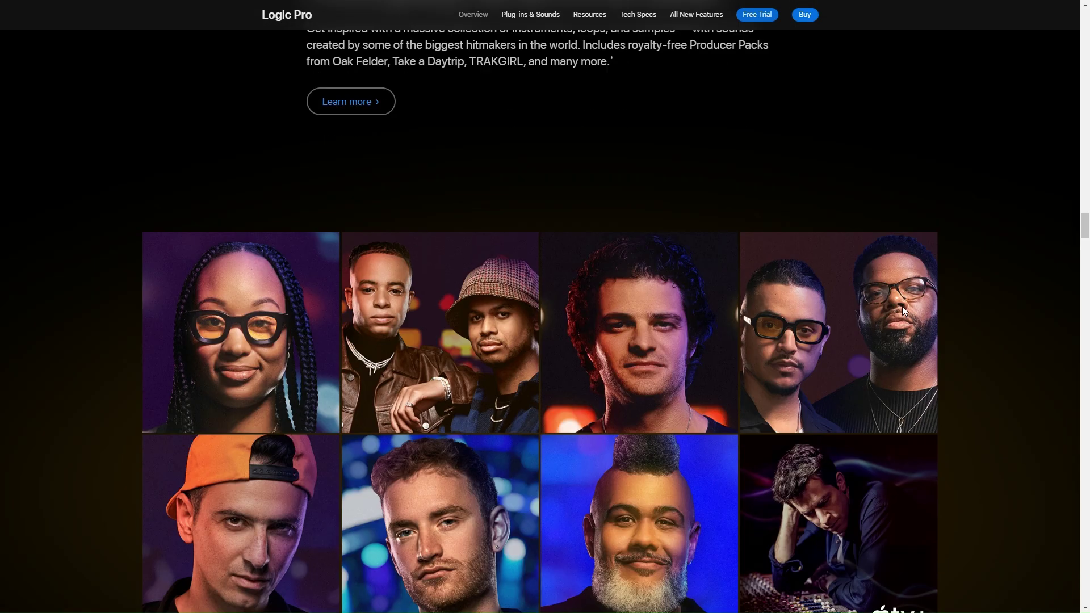
scroll(878, 270, down, 1)
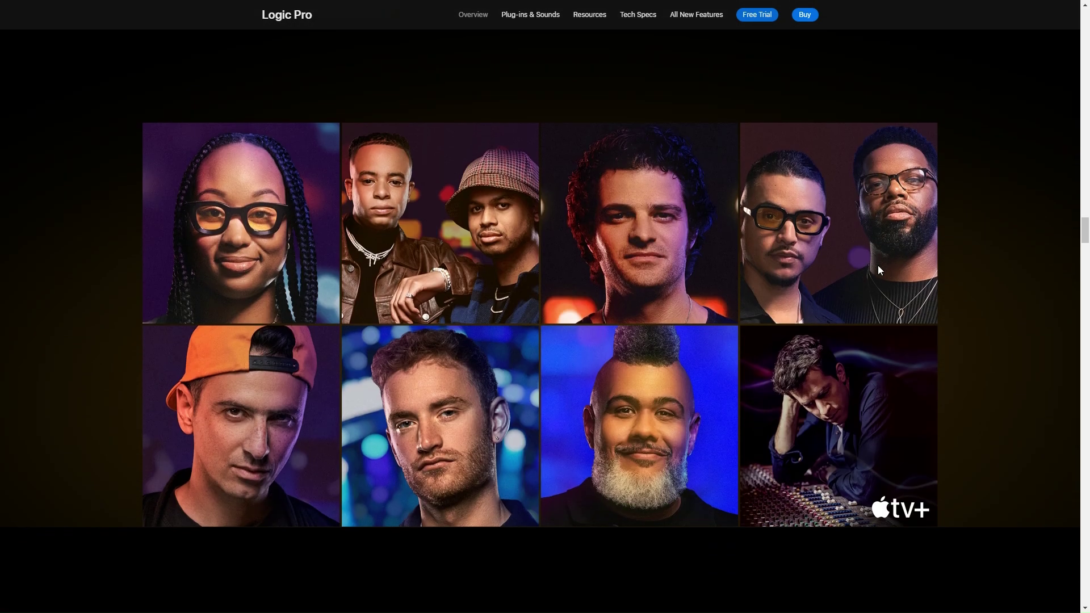